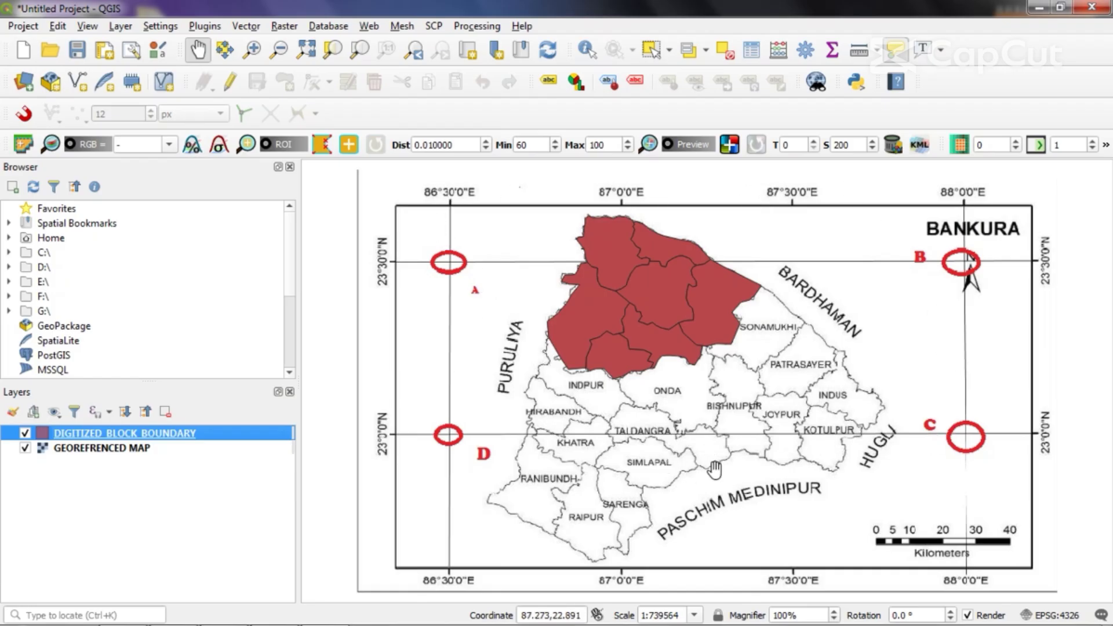
Hide the GEOREFRENCED MAP layer and zoom the map to the DIGITIZED_BLOCK_BOUNDARY layer
click(26, 450)
drag(703, 303, 701, 353)
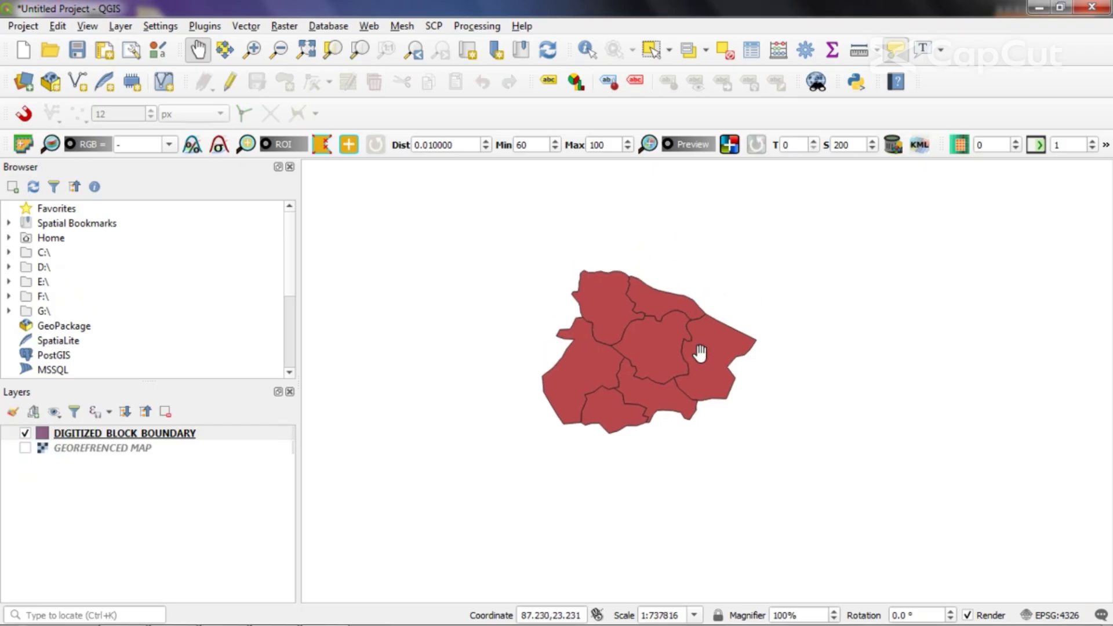
right_click(178, 434)
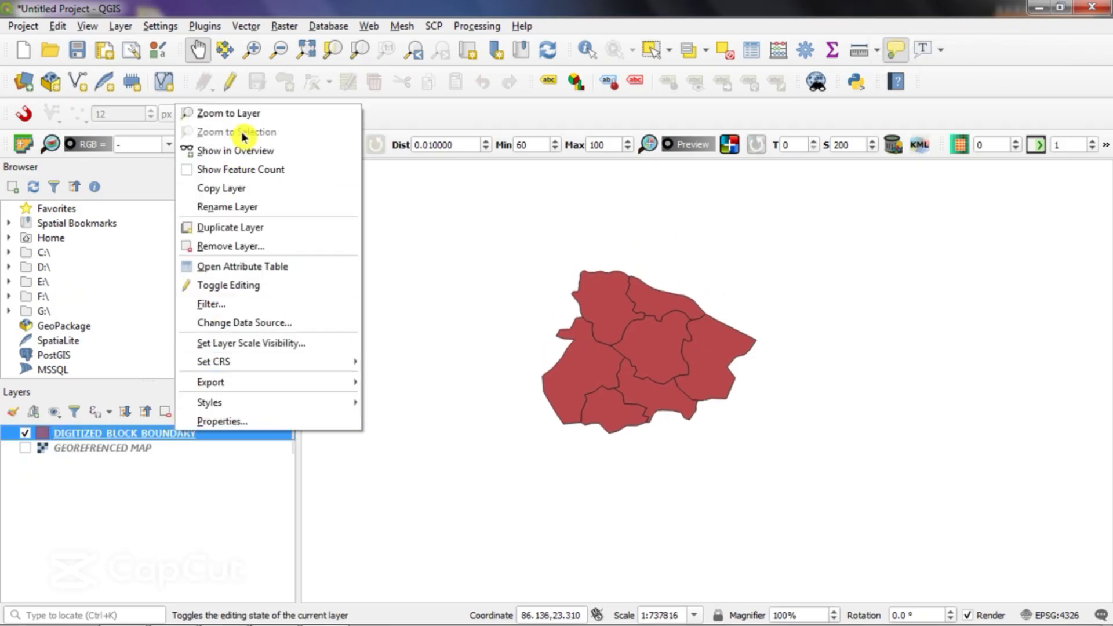
click(249, 113)
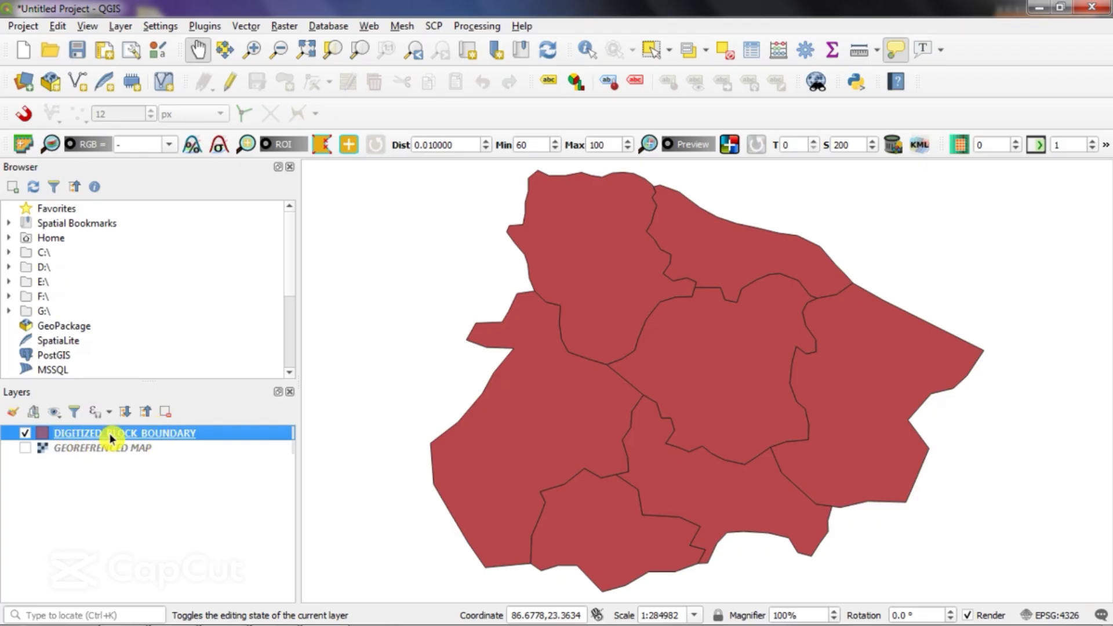
Set the DIGITIZED_BLOCK_BOUNDARY layer's symbology to Categorized, using BLOCK NAME as the value
right_click(179, 440)
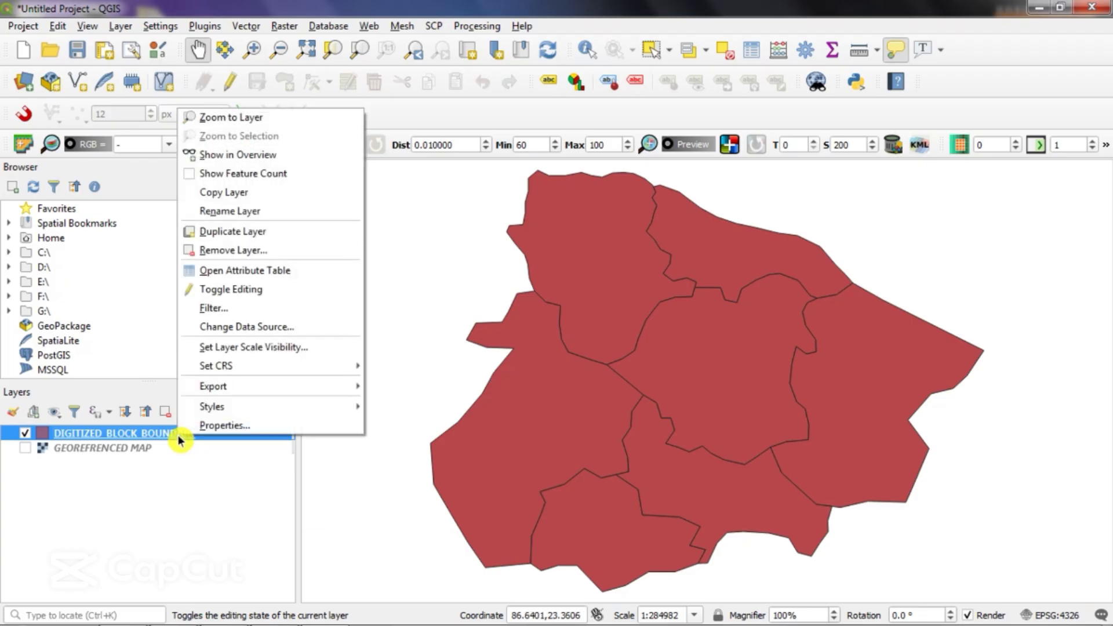
click(251, 428)
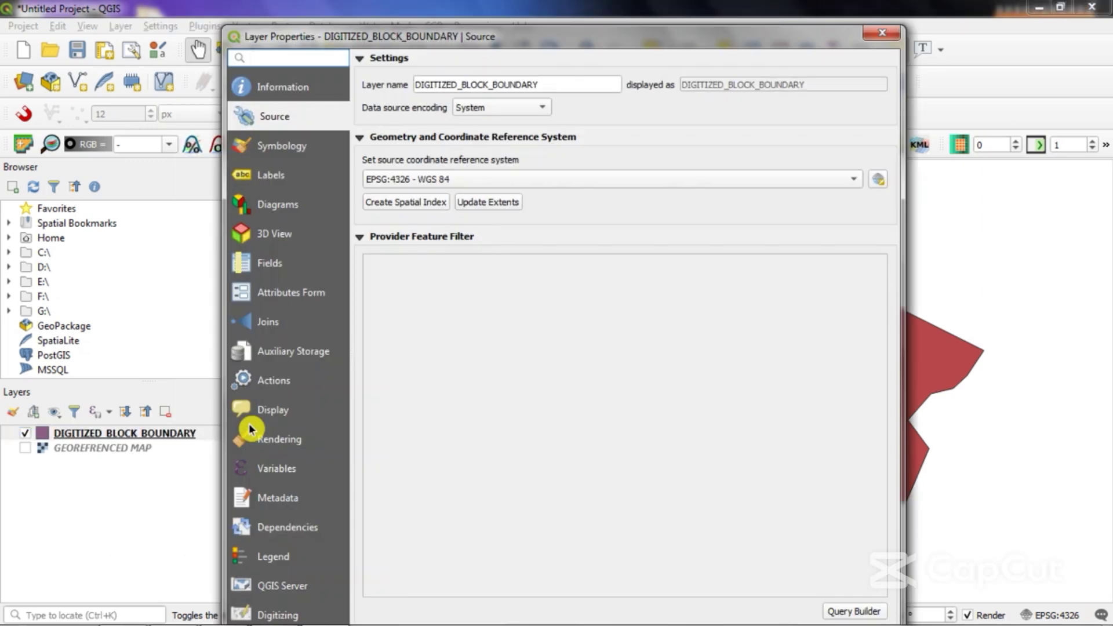
click(292, 152)
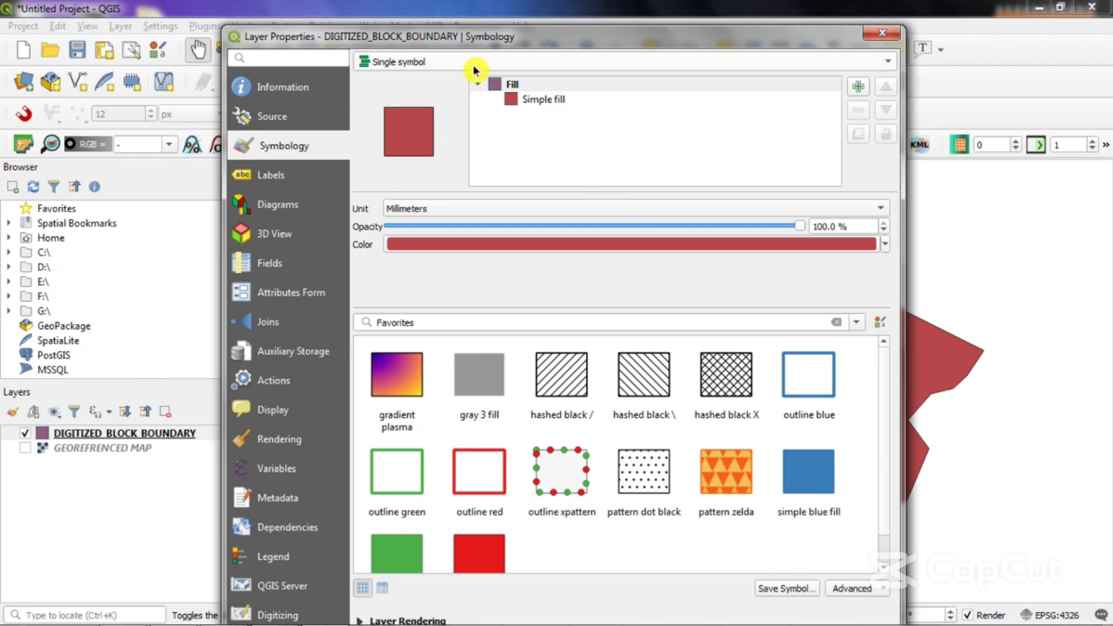
click(420, 62)
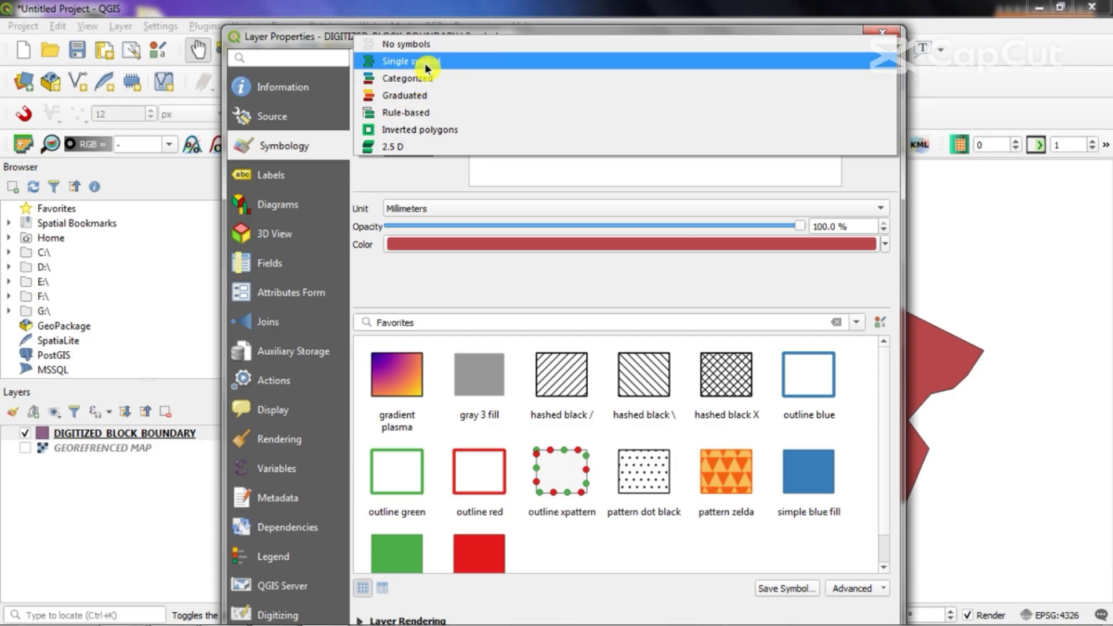
click(439, 80)
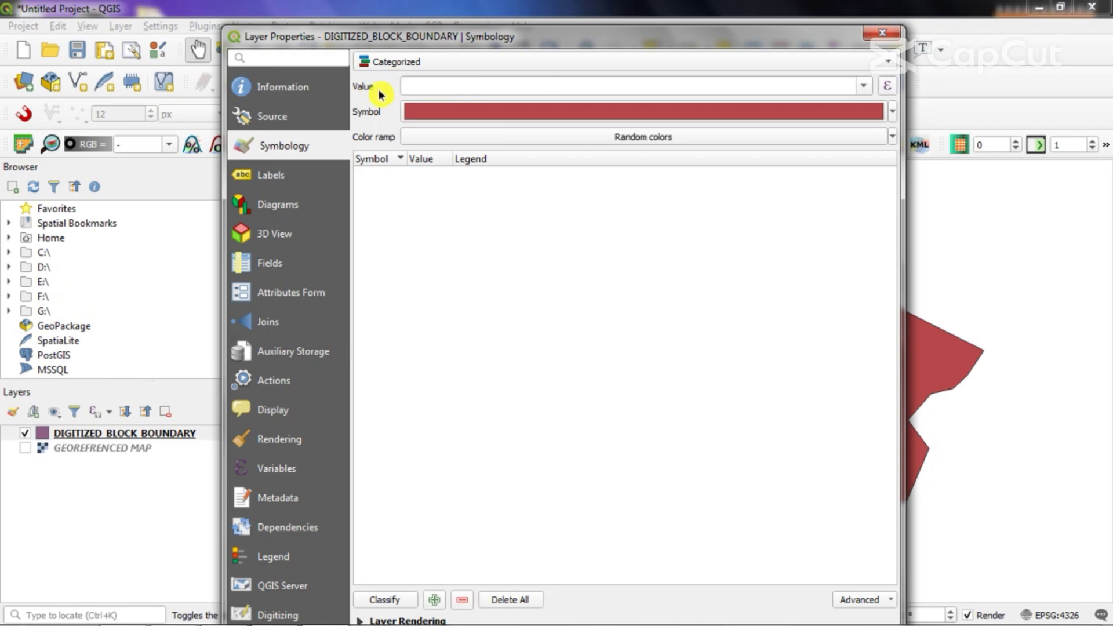
click(867, 90)
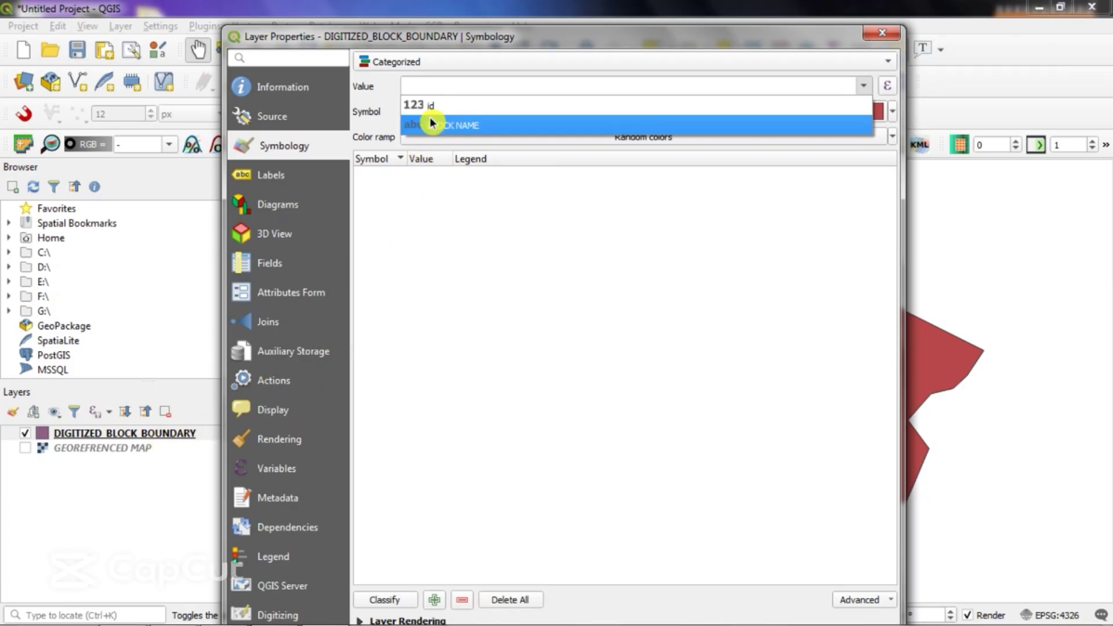
click(488, 126)
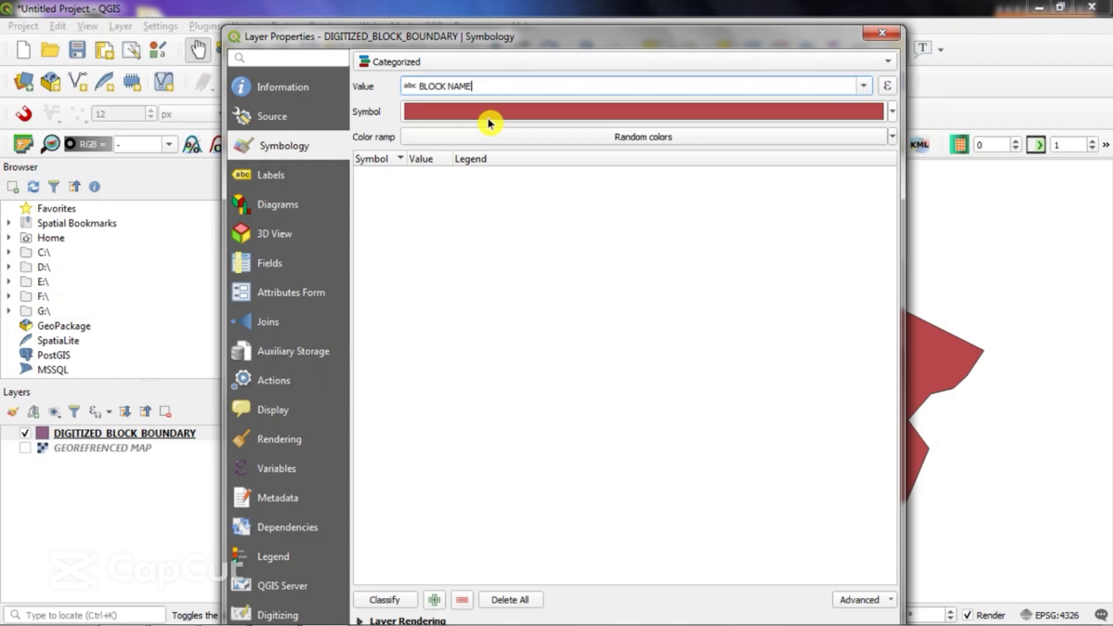
Change the category symbol's color to green and classify the layer by block name
click(894, 114)
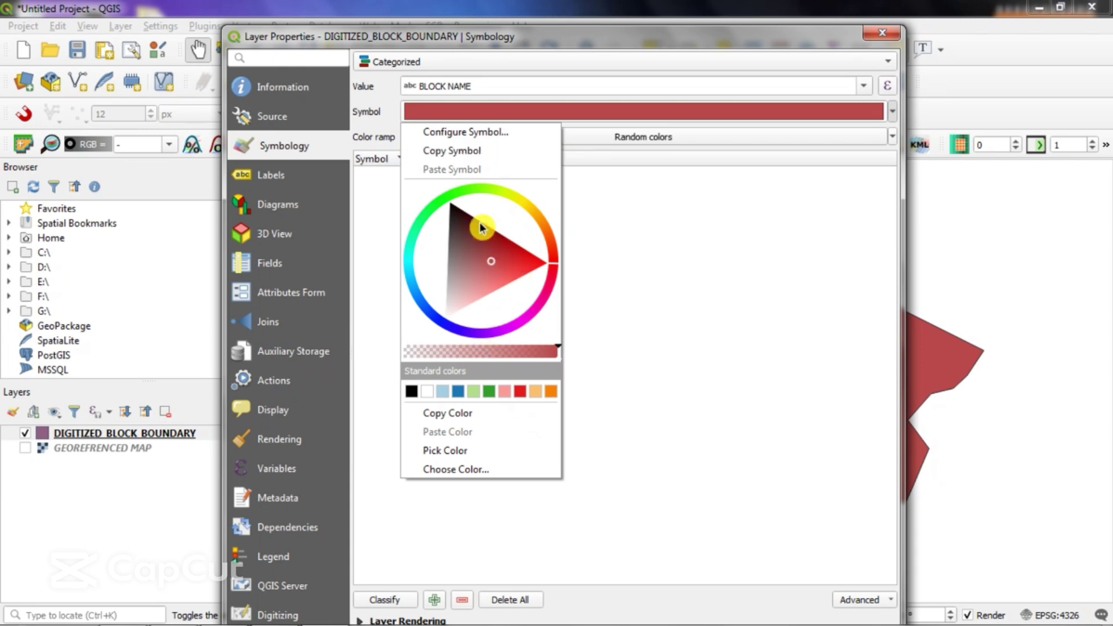
click(453, 194)
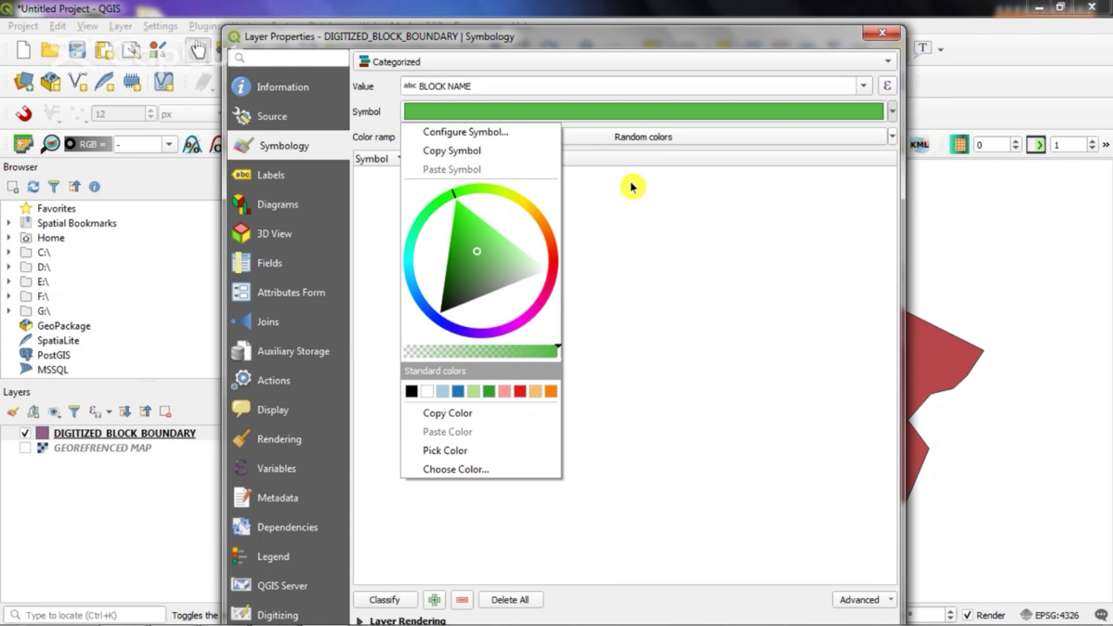
click(679, 187)
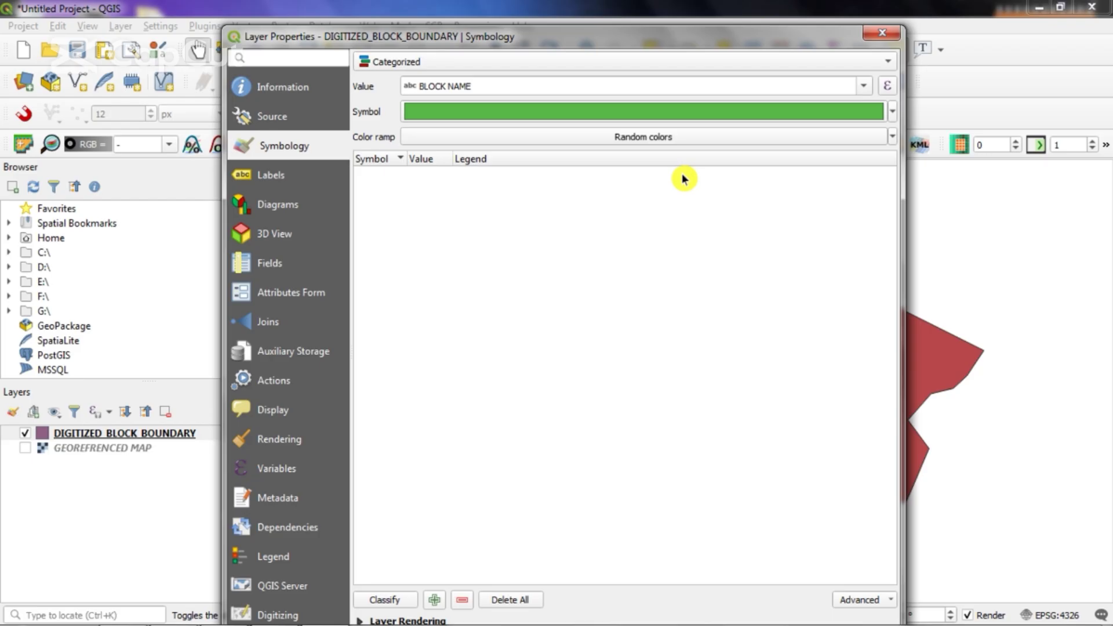
click(696, 143)
click(696, 143)
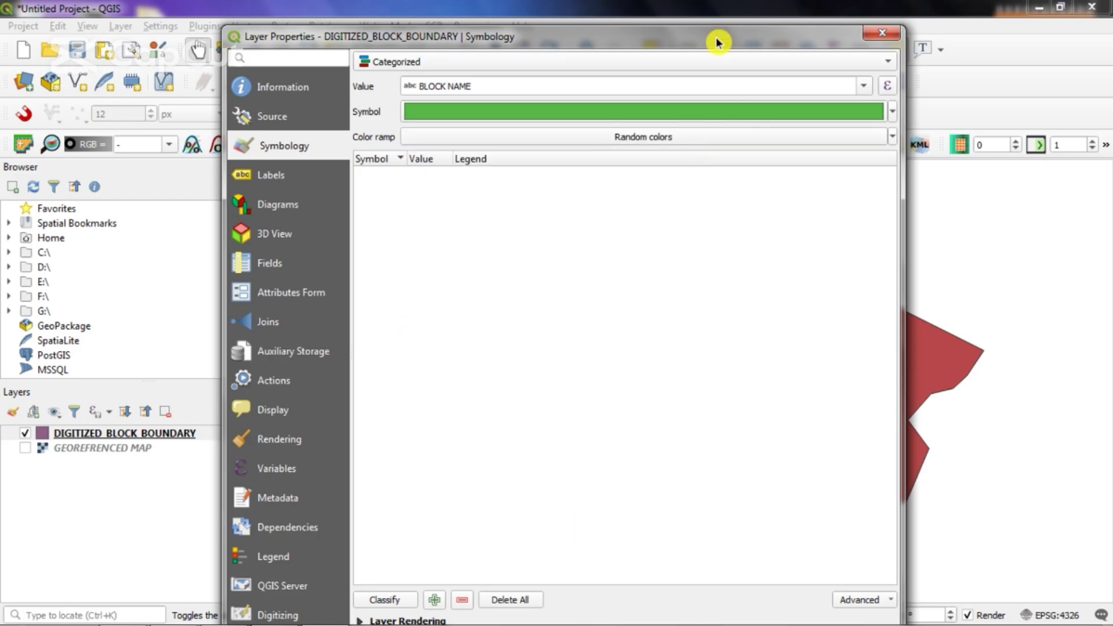
mouse_move(718, 37)
mouse_down()
mouse_move(716, 60)
mouse_move(709, 24)
mouse_up()
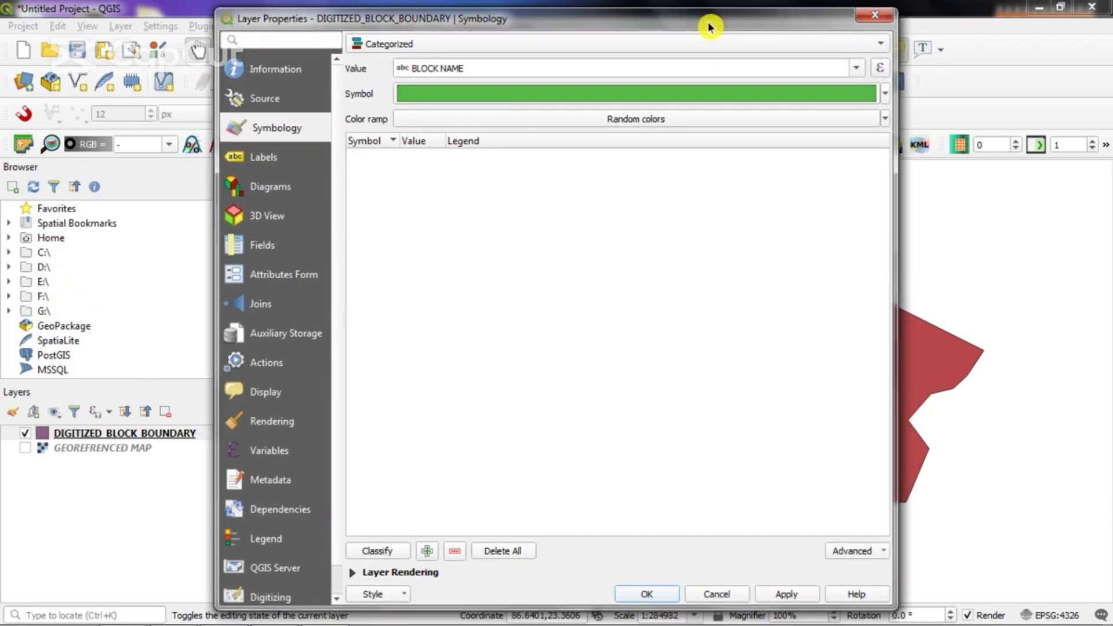
click(385, 552)
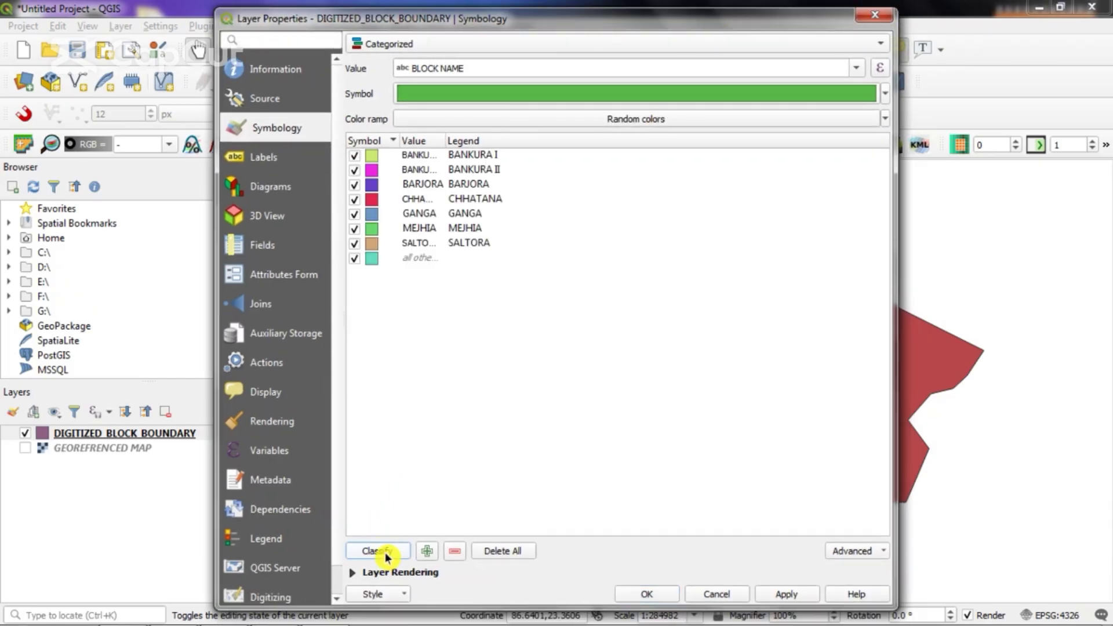
click(572, 97)
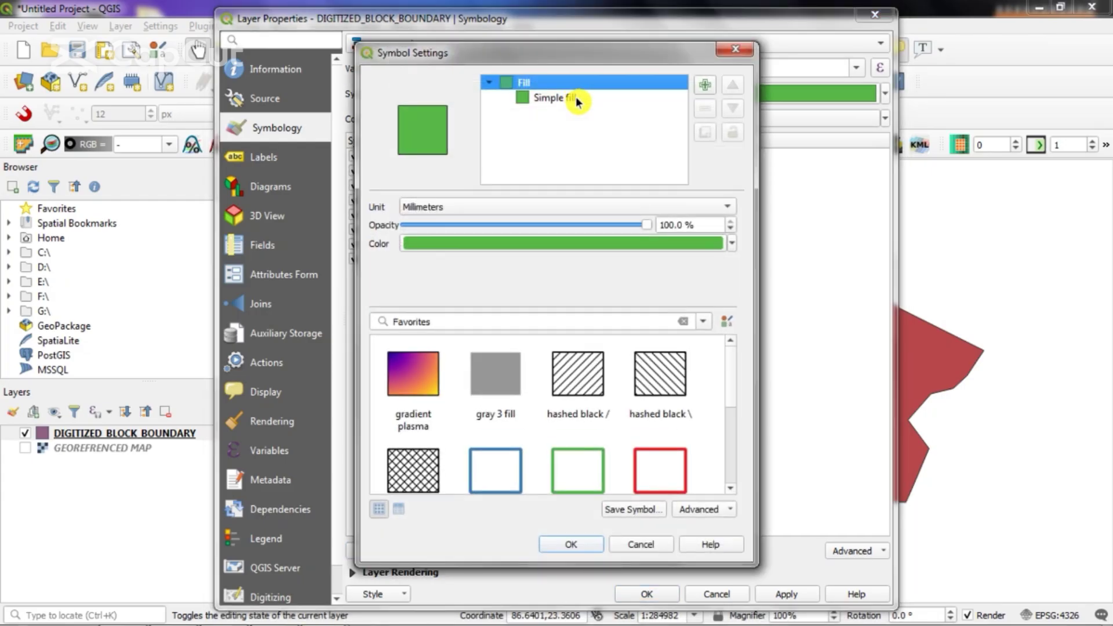
click(736, 49)
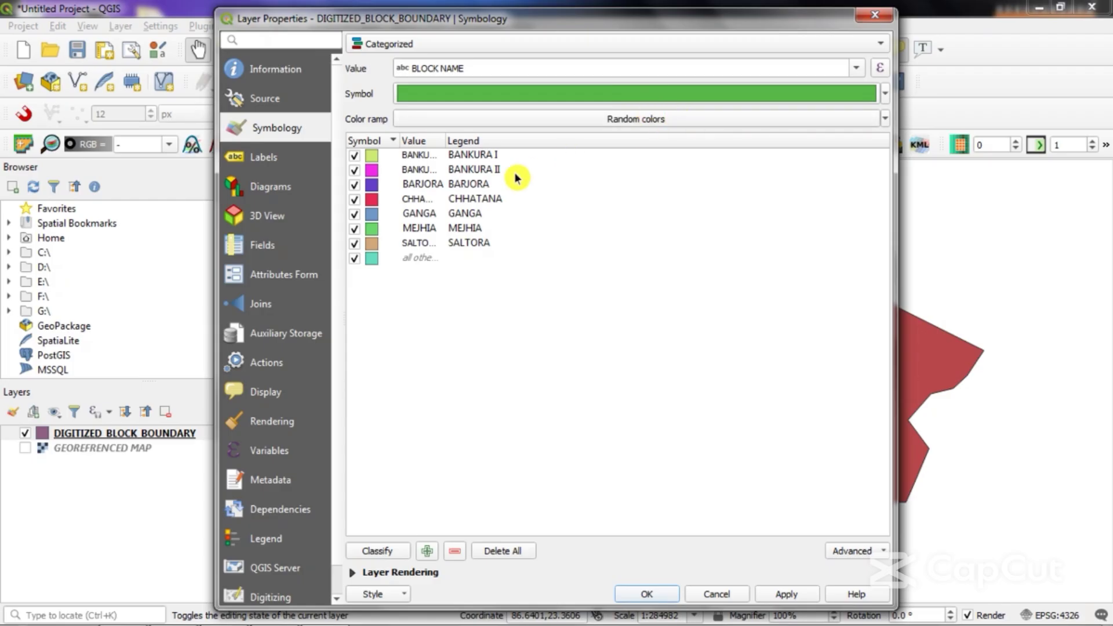
click(655, 119)
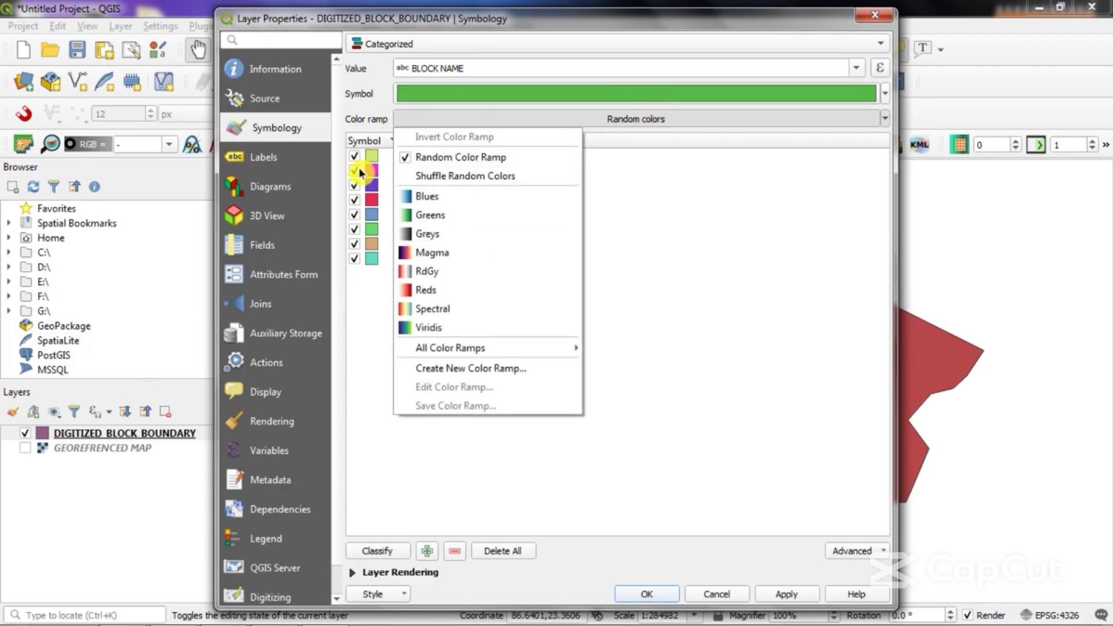
click(719, 119)
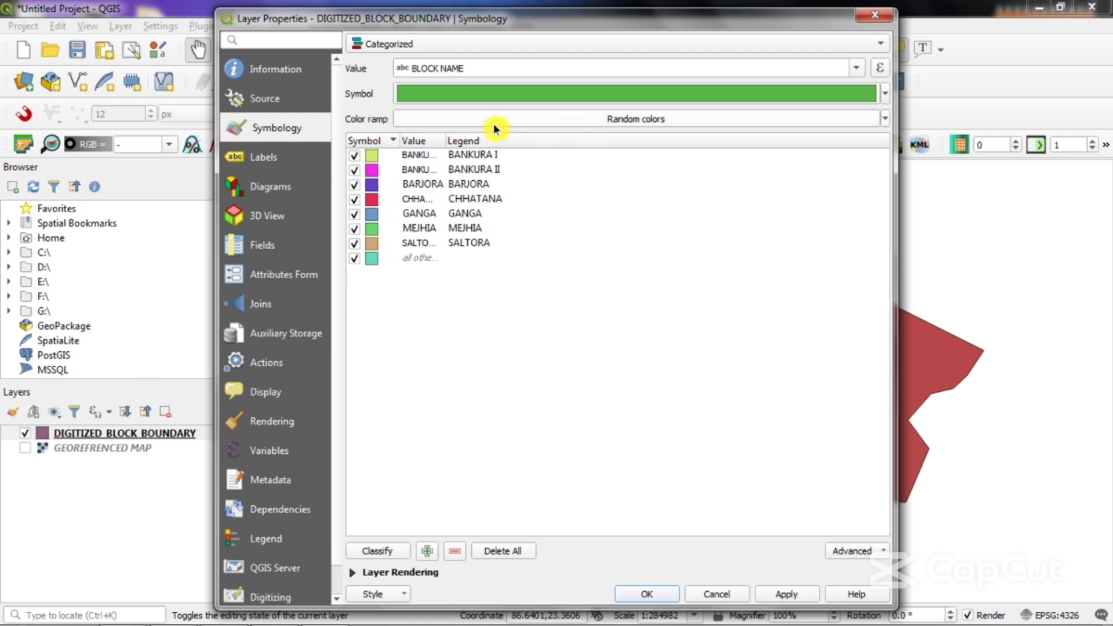
Try the Greens and Reds color ramps on the block categories
click(643, 119)
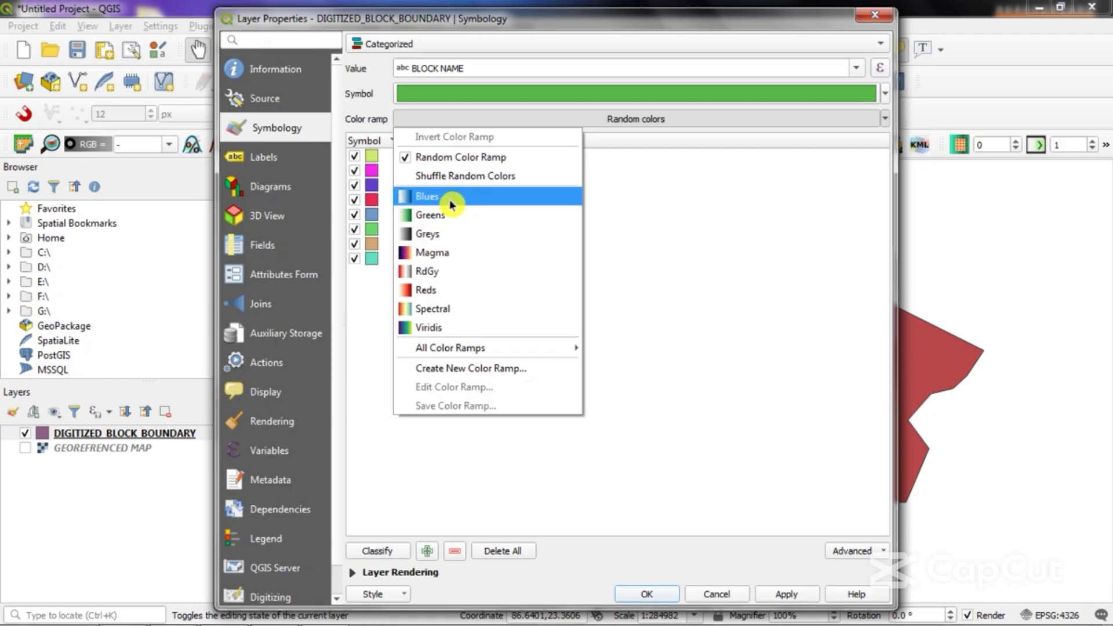
click(462, 219)
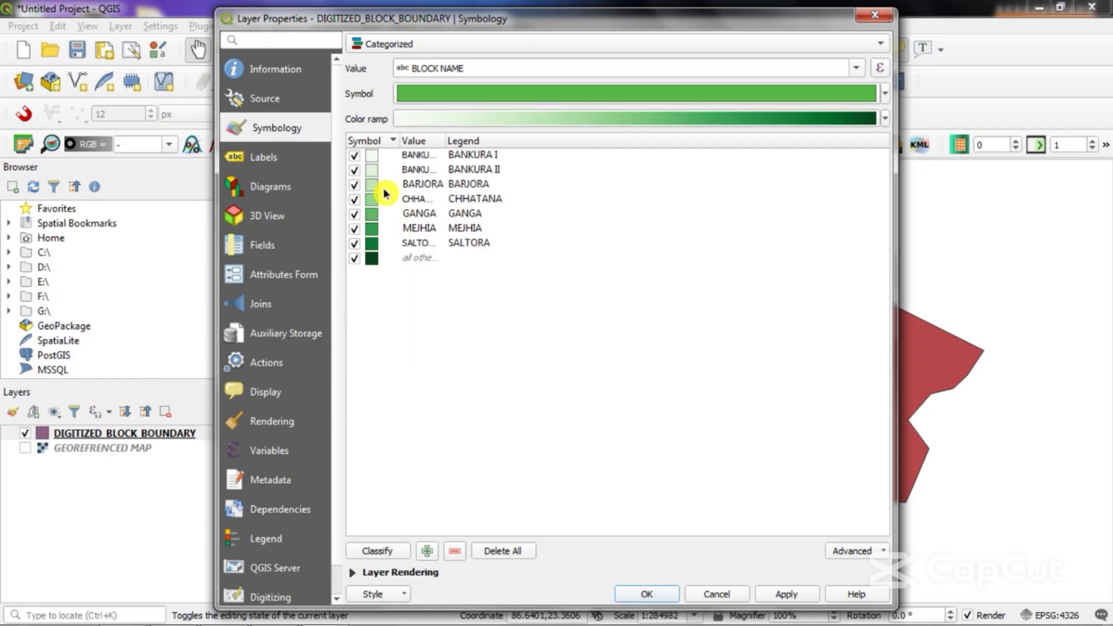
click(512, 121)
click(897, 46)
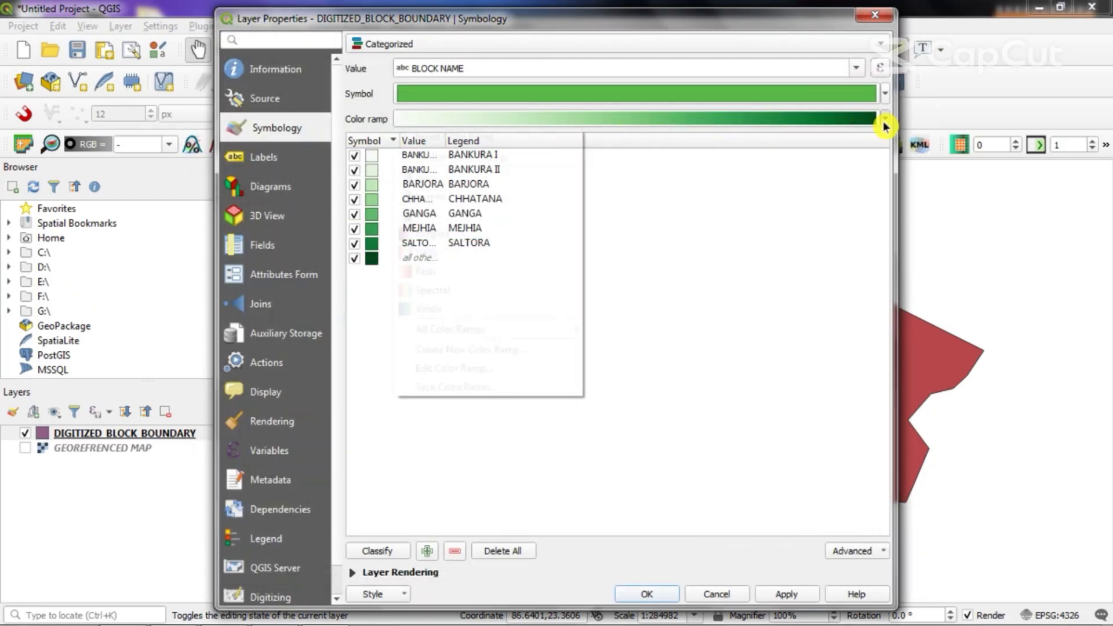
click(884, 119)
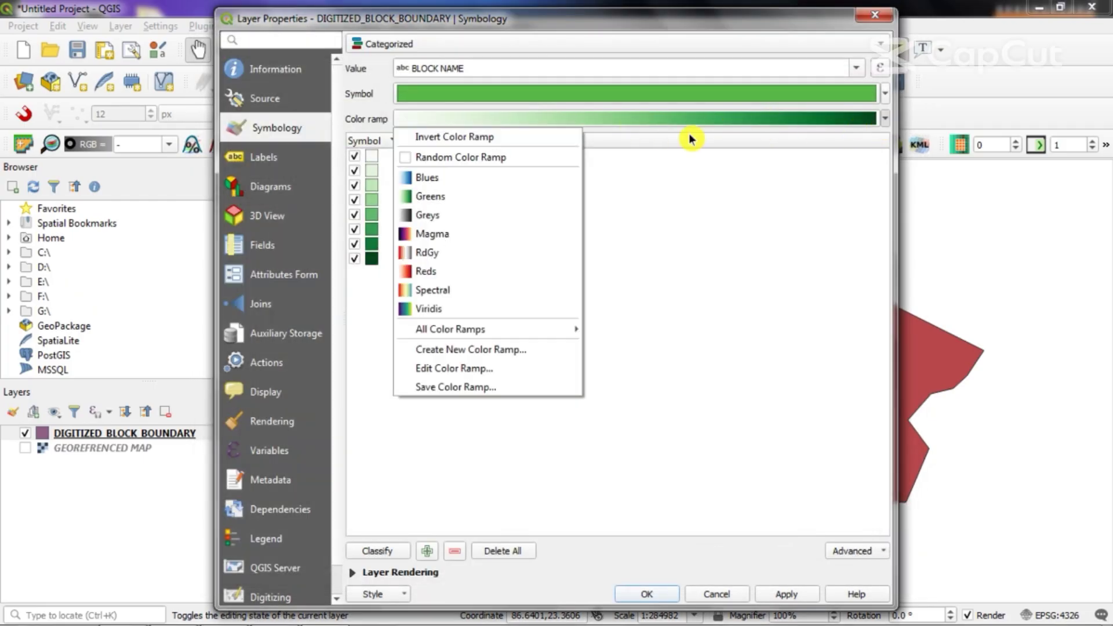
click(443, 271)
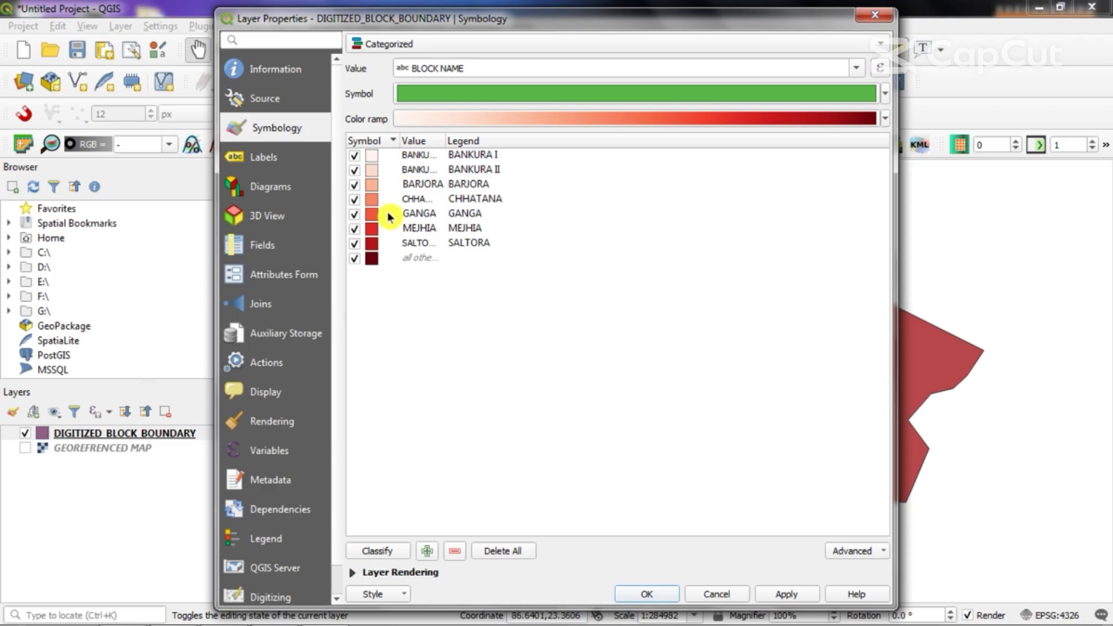
click(559, 119)
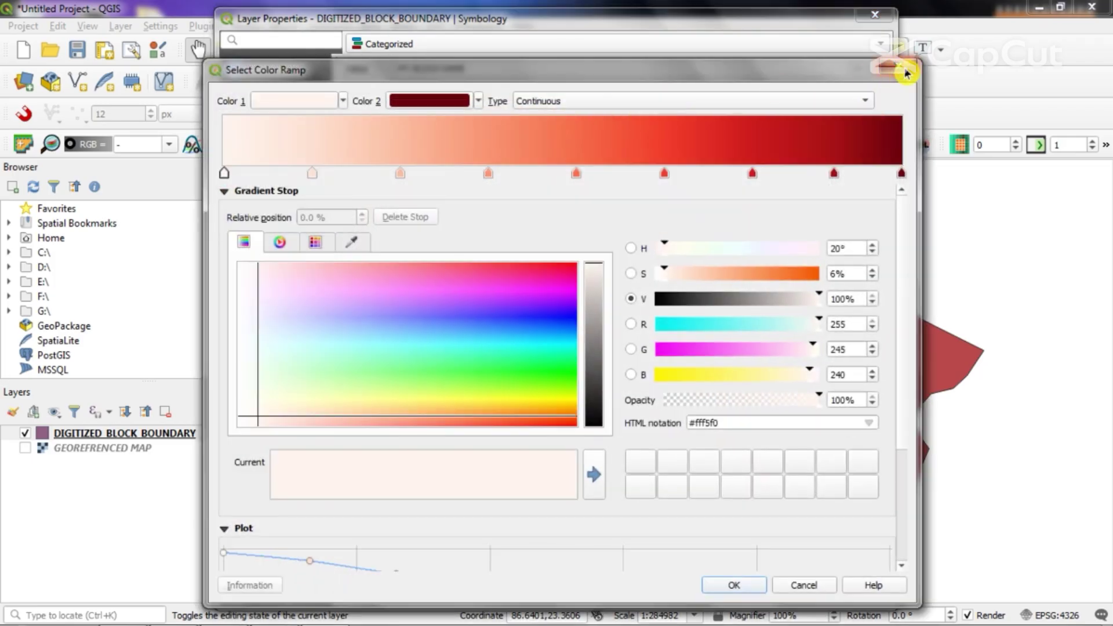
click(896, 69)
Apply the Greens color ramp to the block categories with the all-other-values category turned off
click(884, 121)
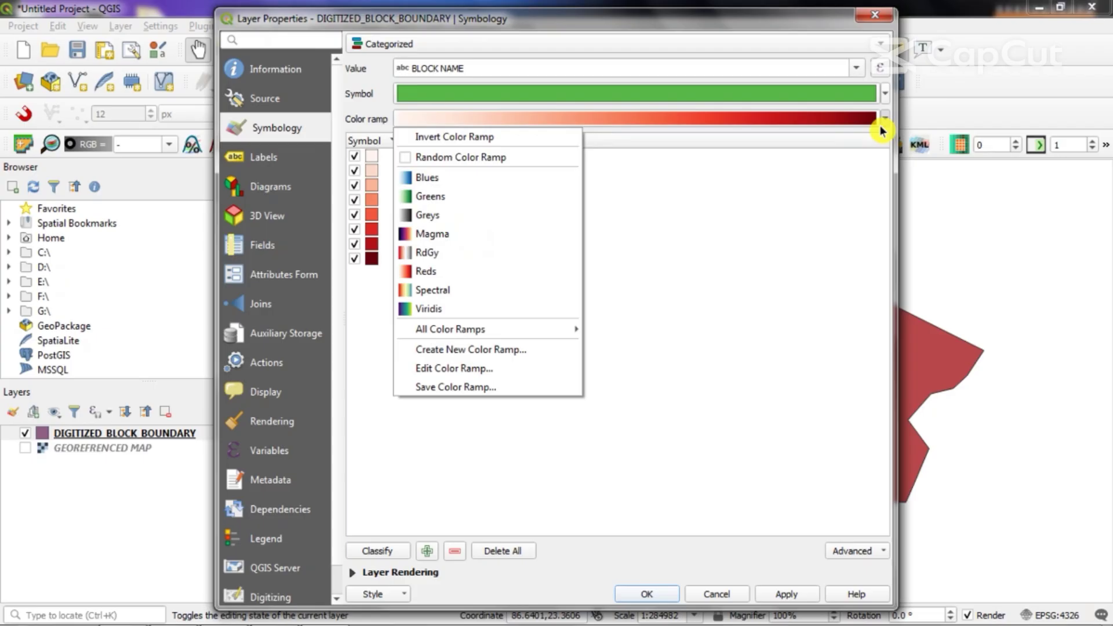
click(451, 197)
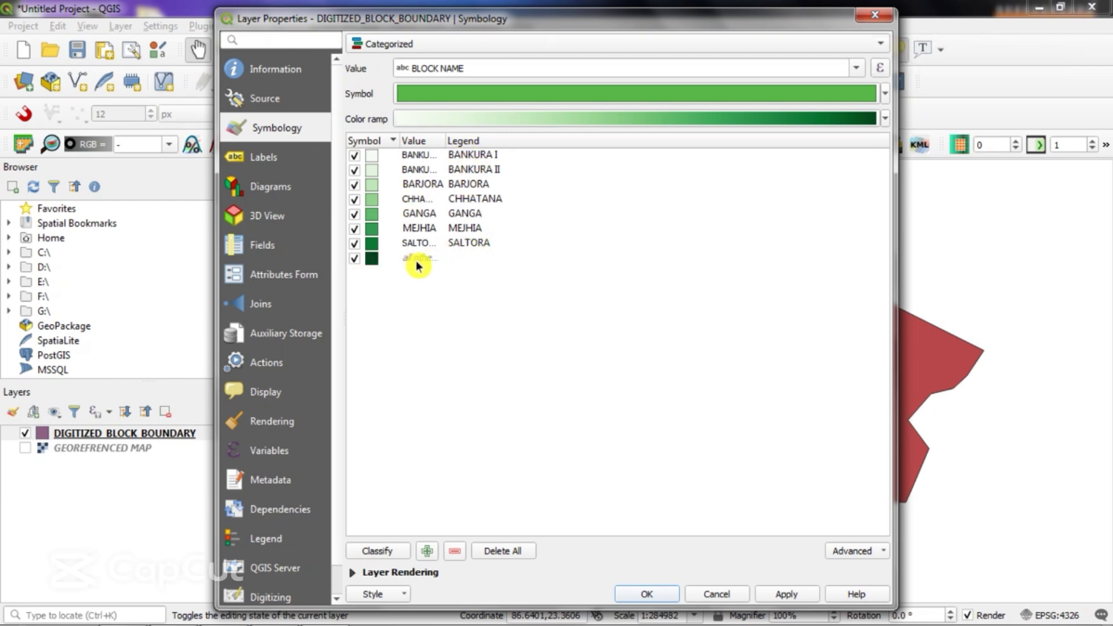
click(354, 259)
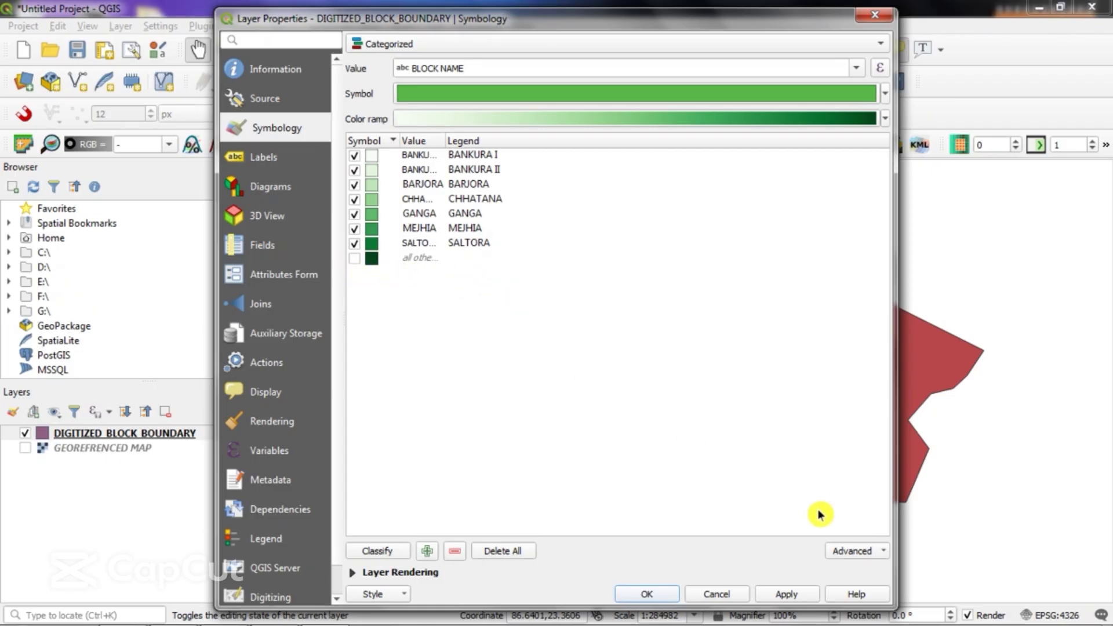
click(786, 593)
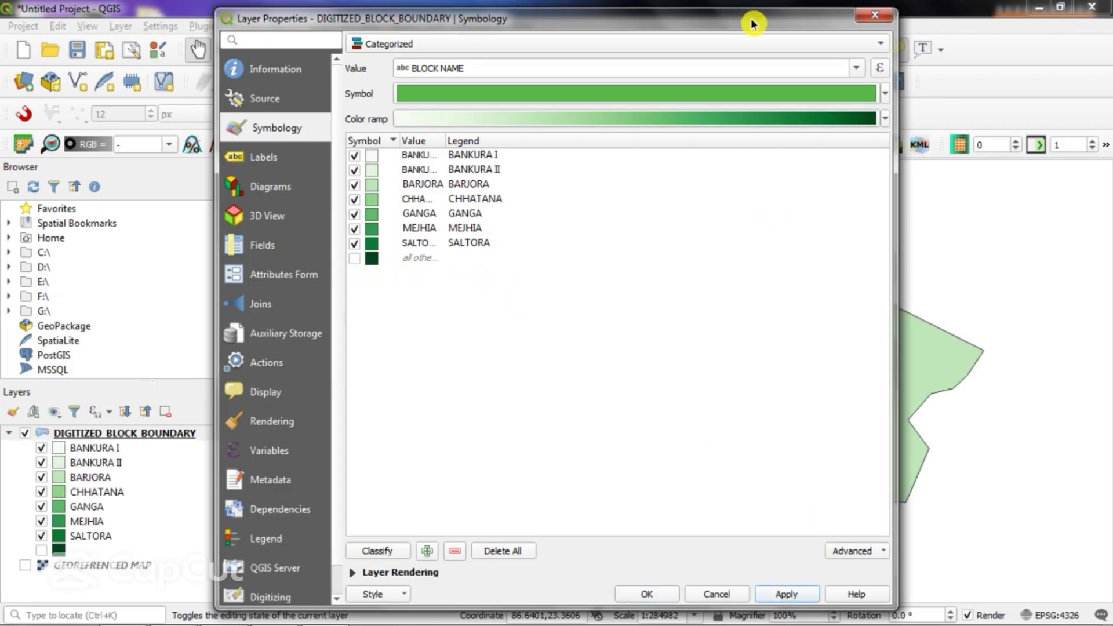
drag(752, 27, 620, 382)
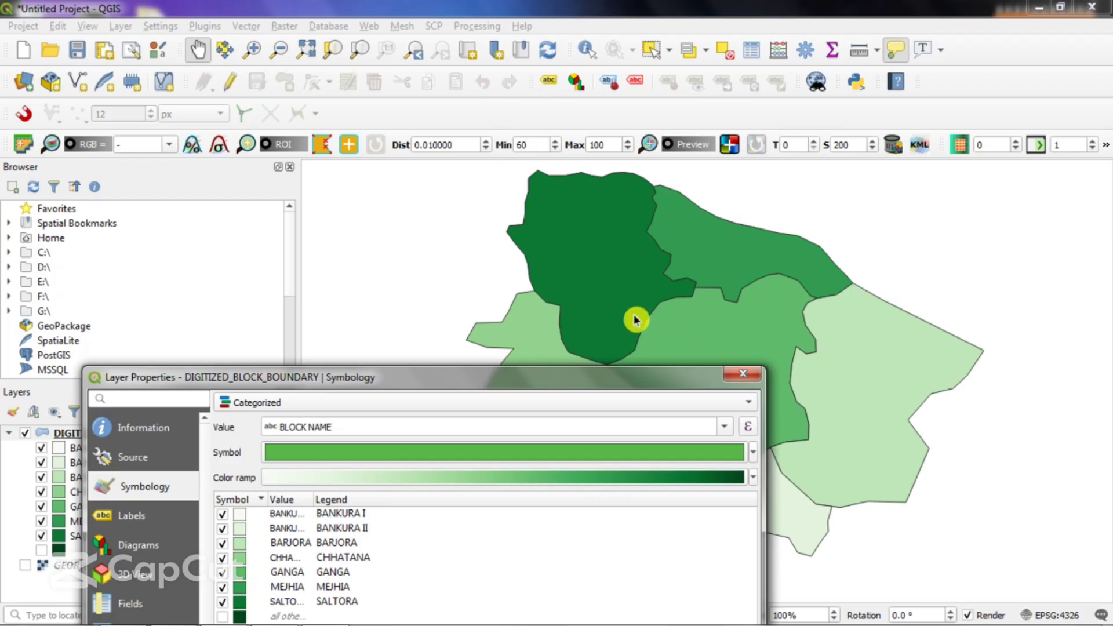
drag(573, 380, 724, 149)
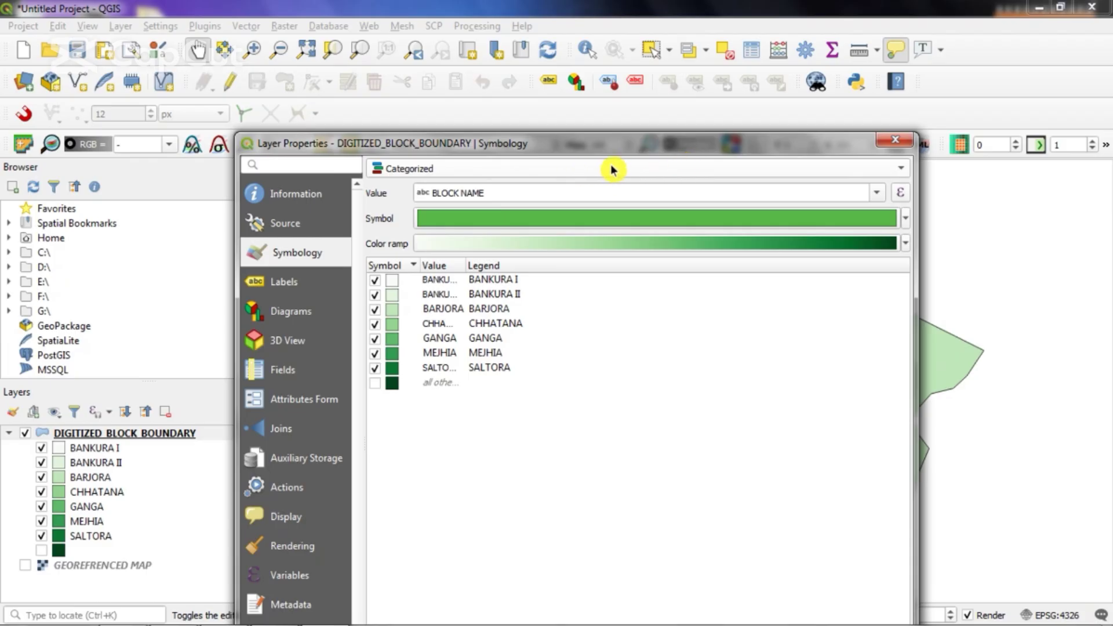
drag(695, 151, 698, 88)
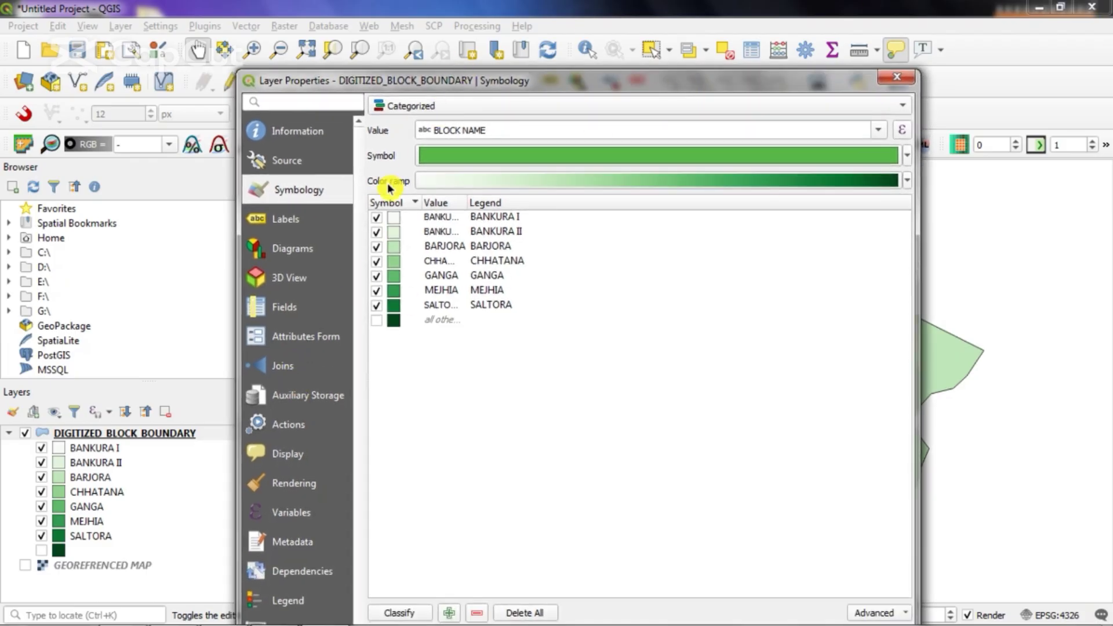
Turn on single labels for the DIGITIZED_BLOCK_BOUNDARY layer, using BLOCK NAME as the label value
click(289, 222)
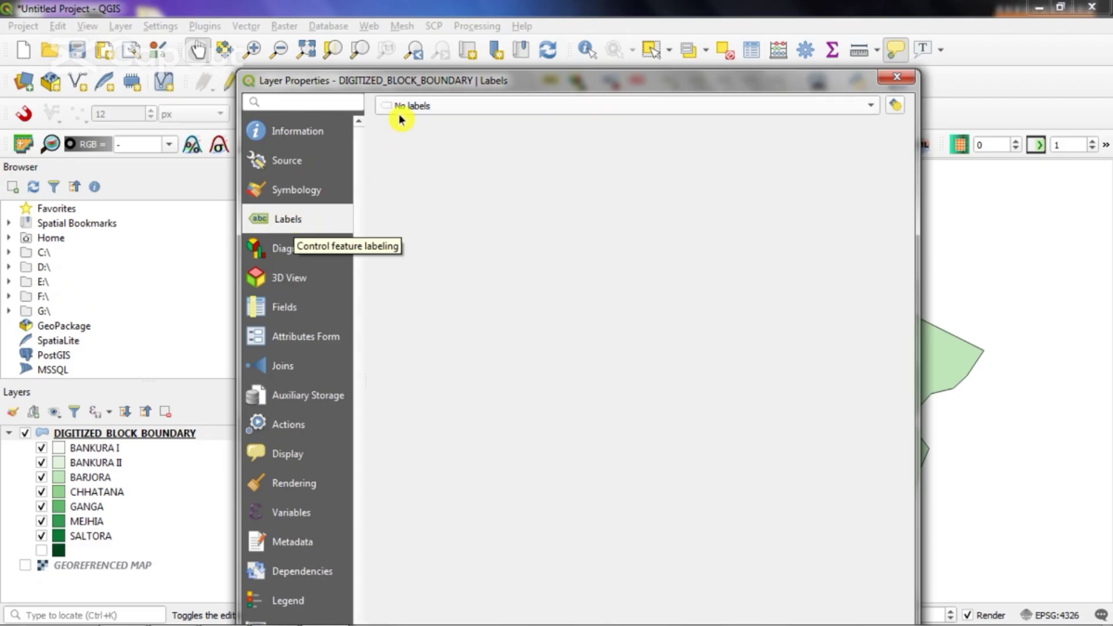
click(874, 114)
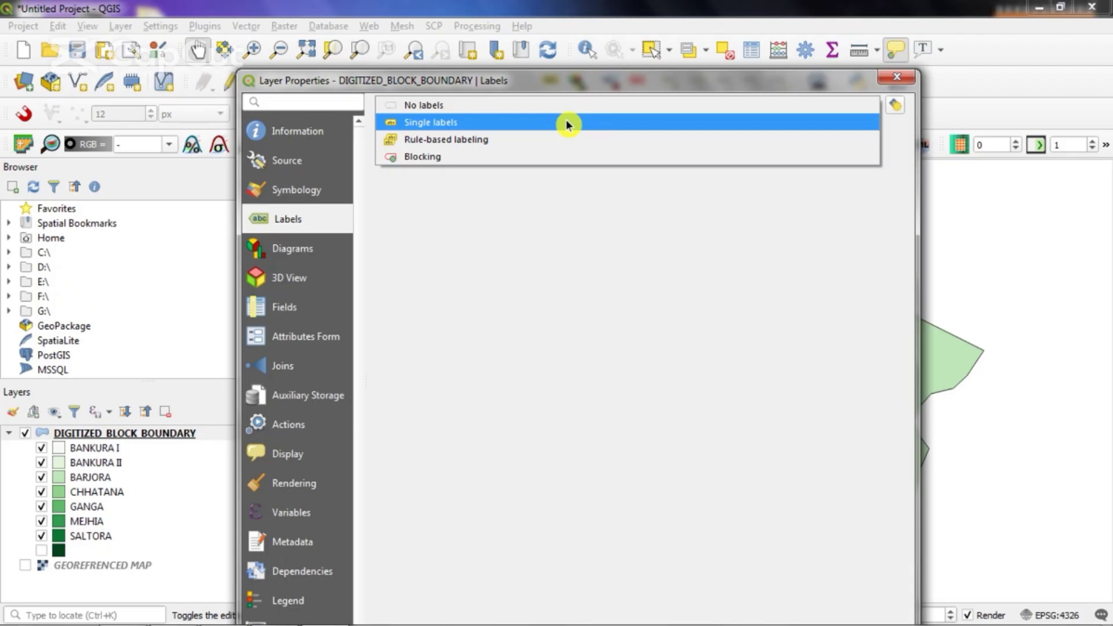
key(Escape)
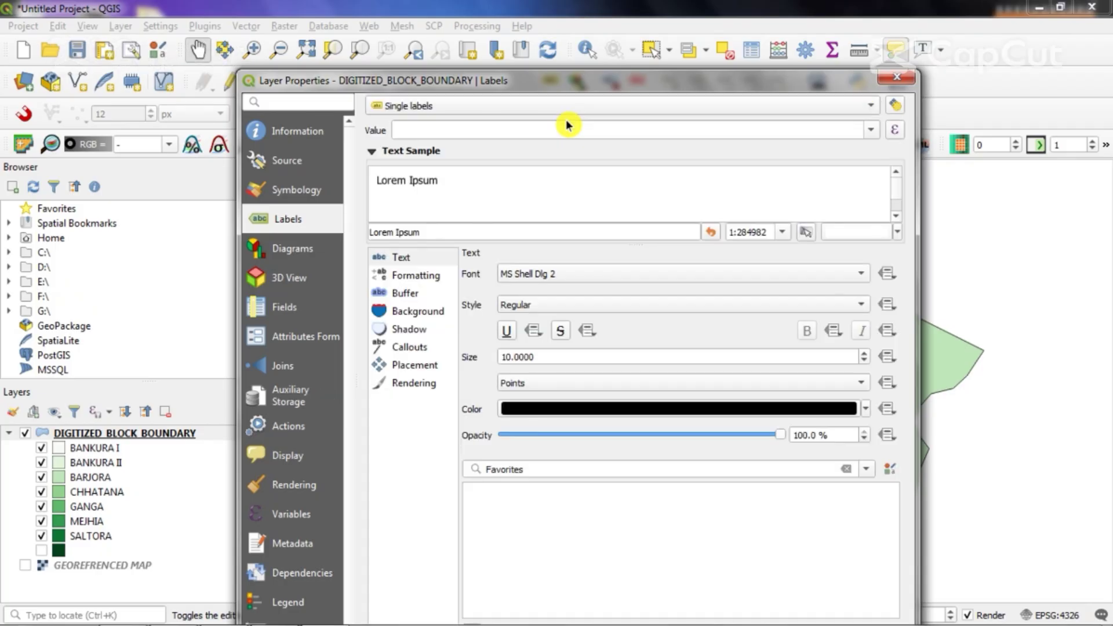
click(873, 134)
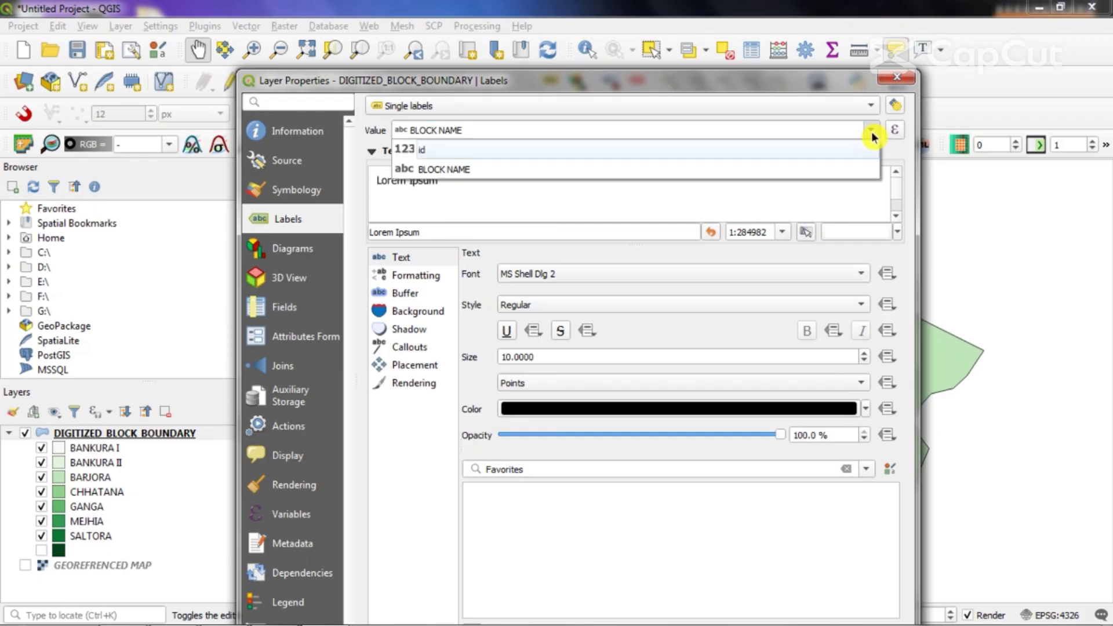
click(496, 169)
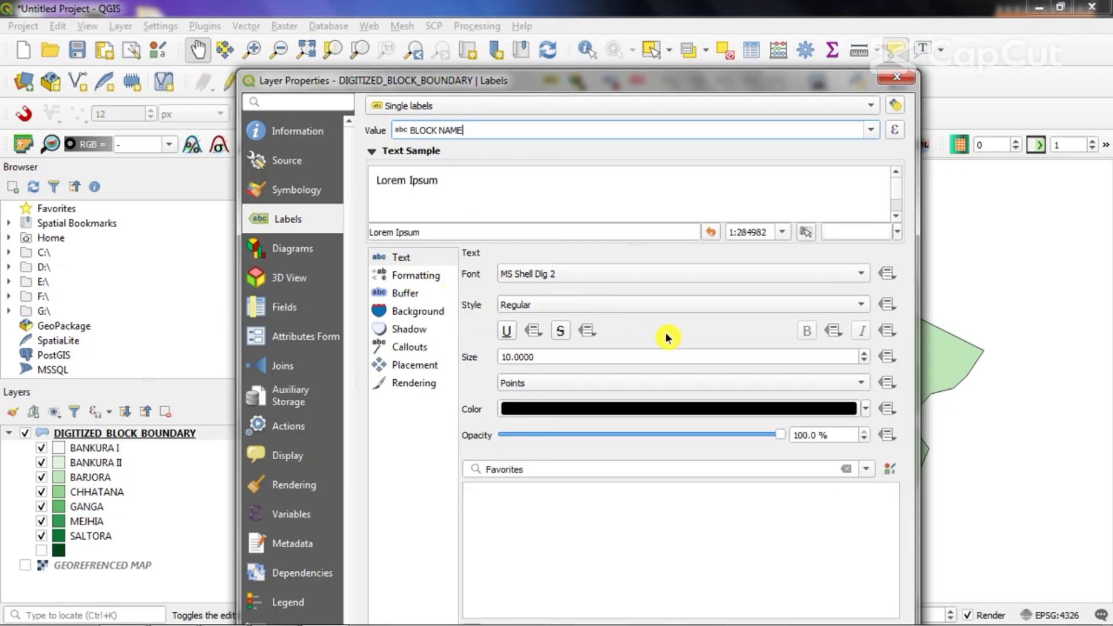
Set the label text font to Times New Roman
mouse_move(697, 70)
mouse_down()
mouse_move(699, 162)
mouse_move(685, 66)
mouse_up()
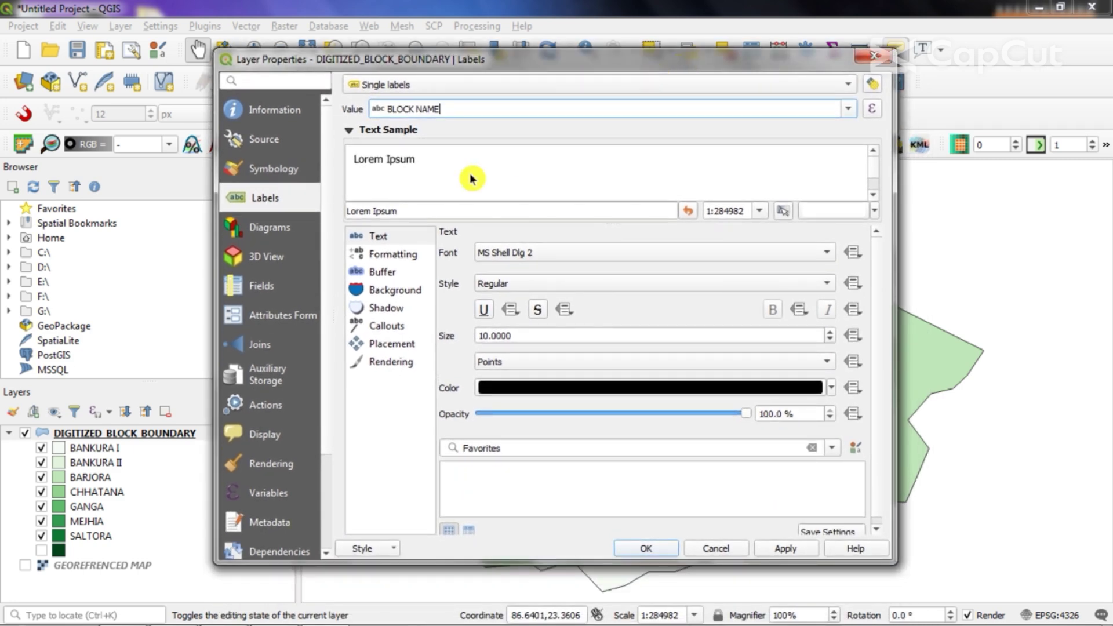
click(386, 239)
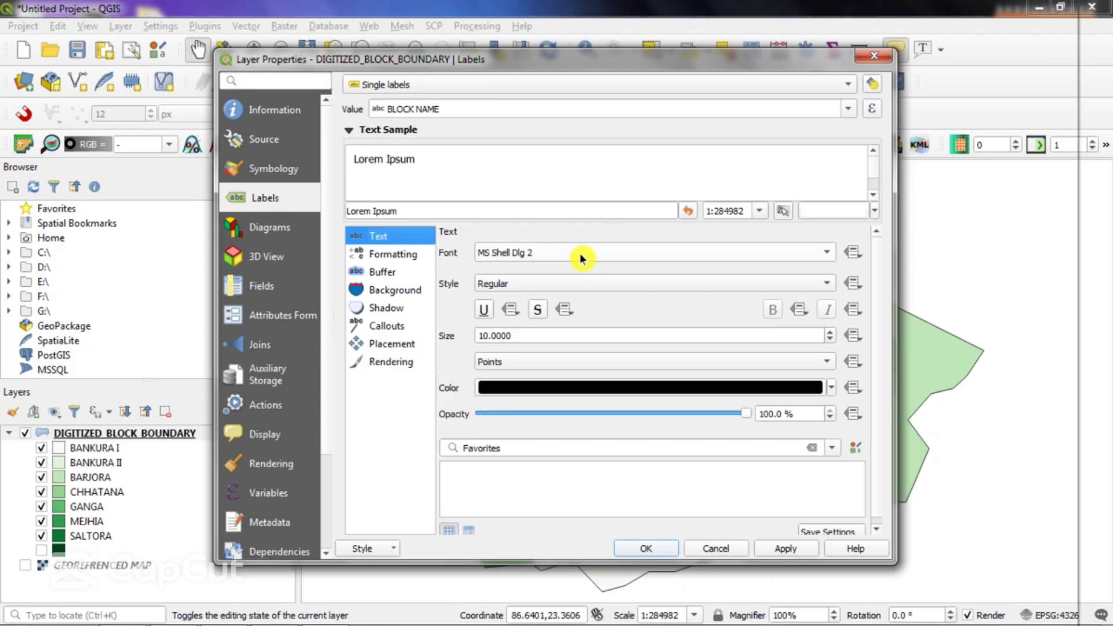
click(827, 258)
click(827, 258)
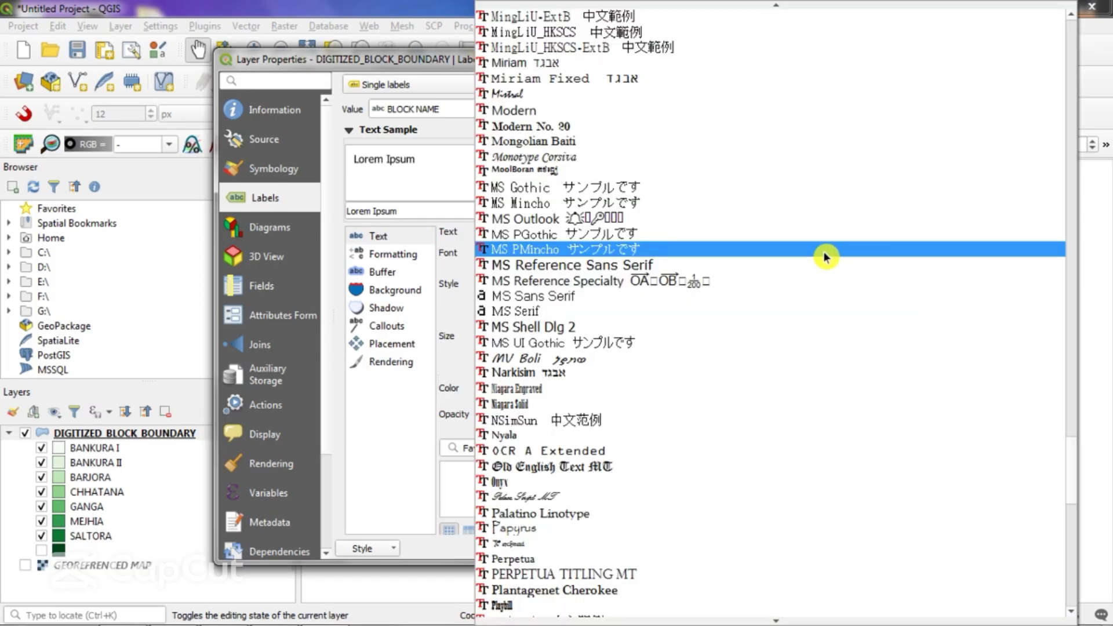
scroll(746, 340, down, 14)
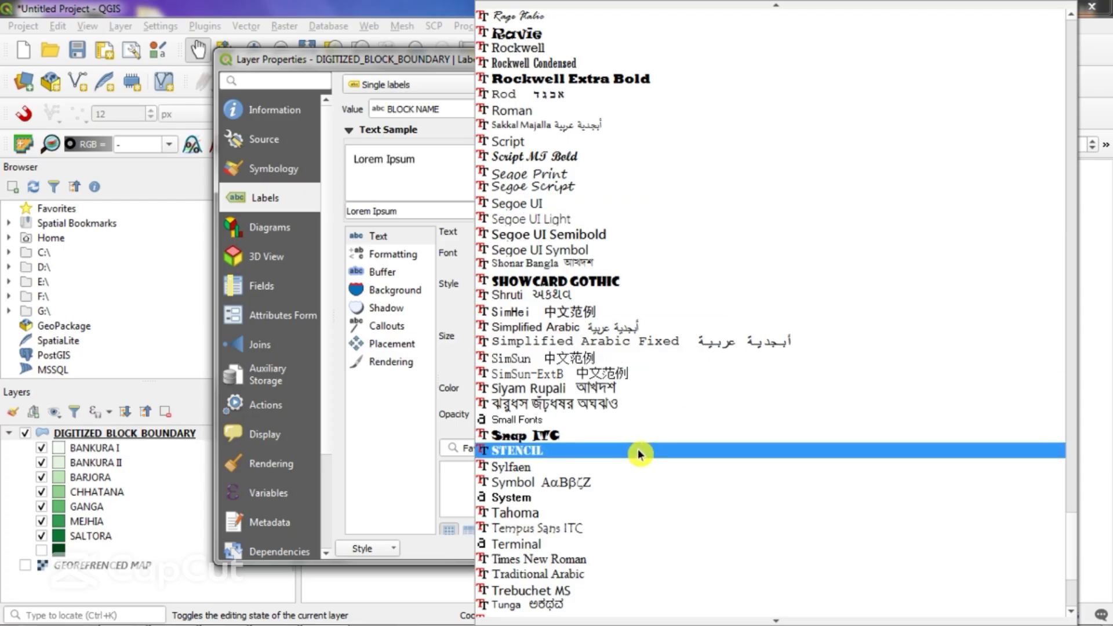
scroll(638, 449, down, 1)
click(566, 513)
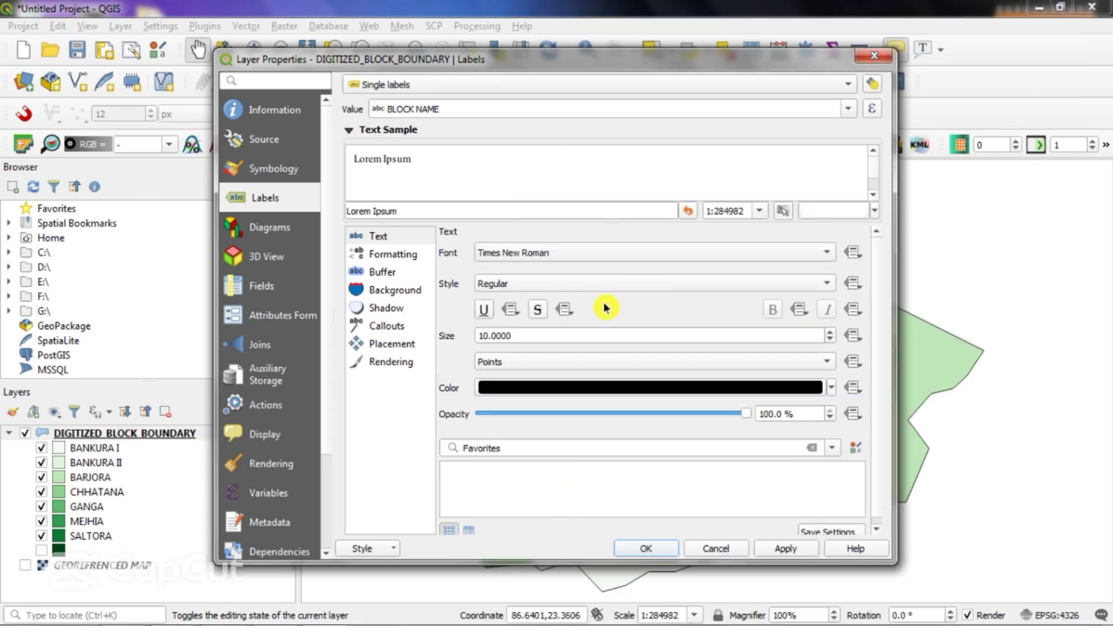
Set the label text style to Bold and apply the label settings to the layer
click(534, 290)
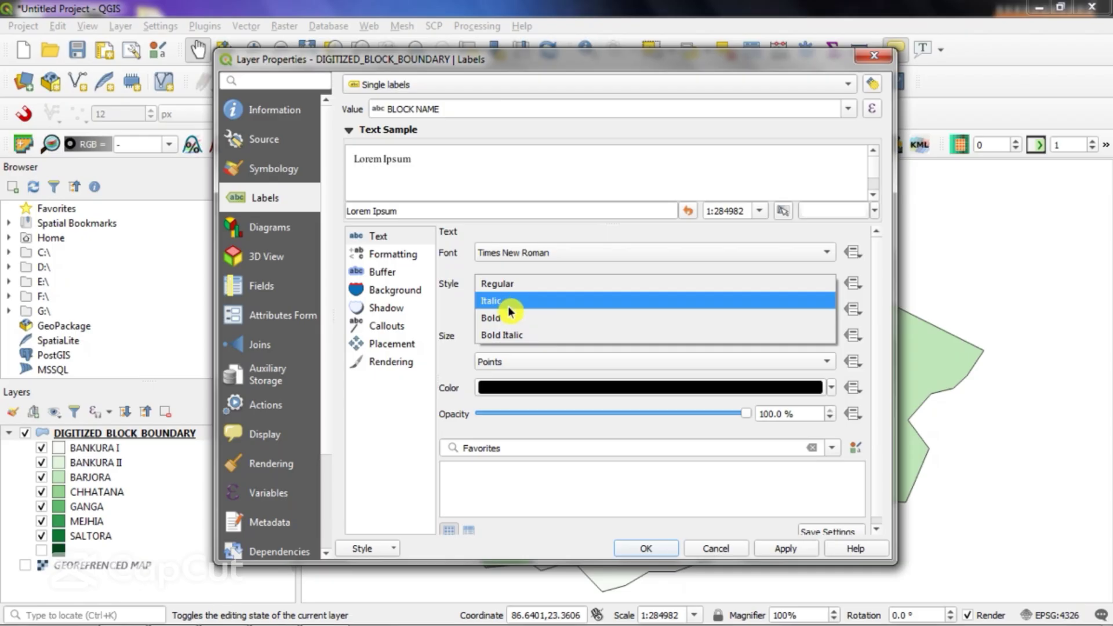
click(524, 302)
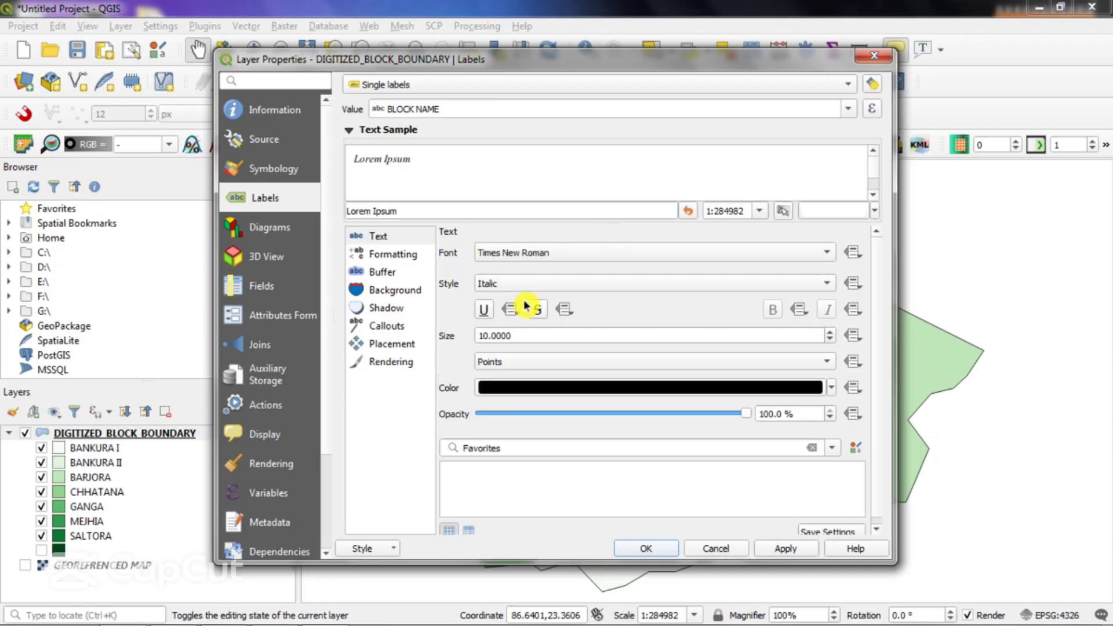
click(610, 286)
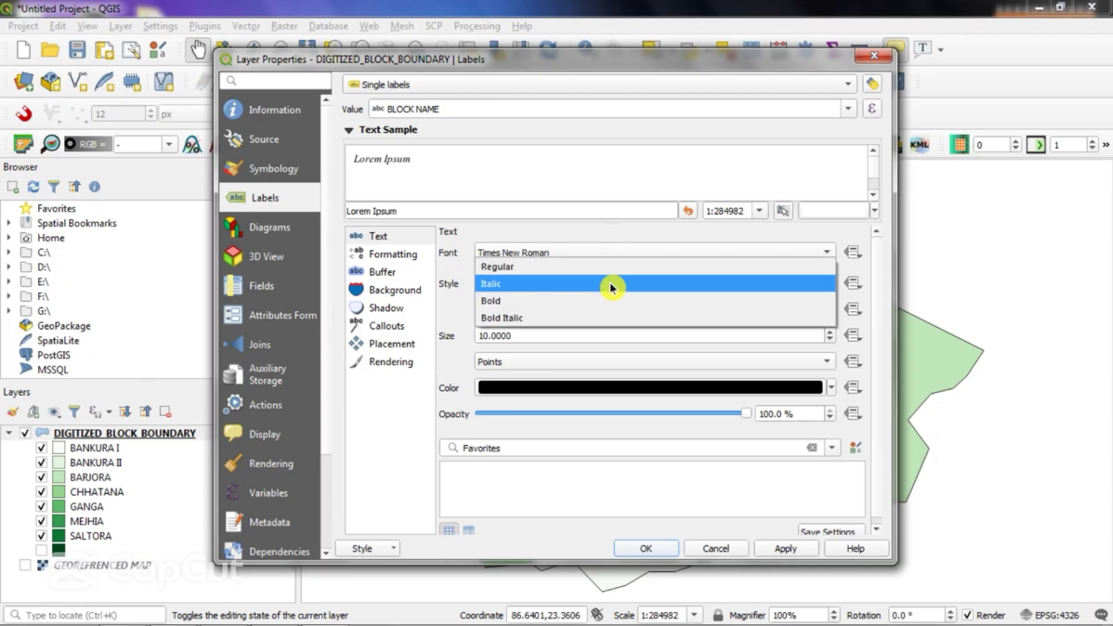
click(591, 308)
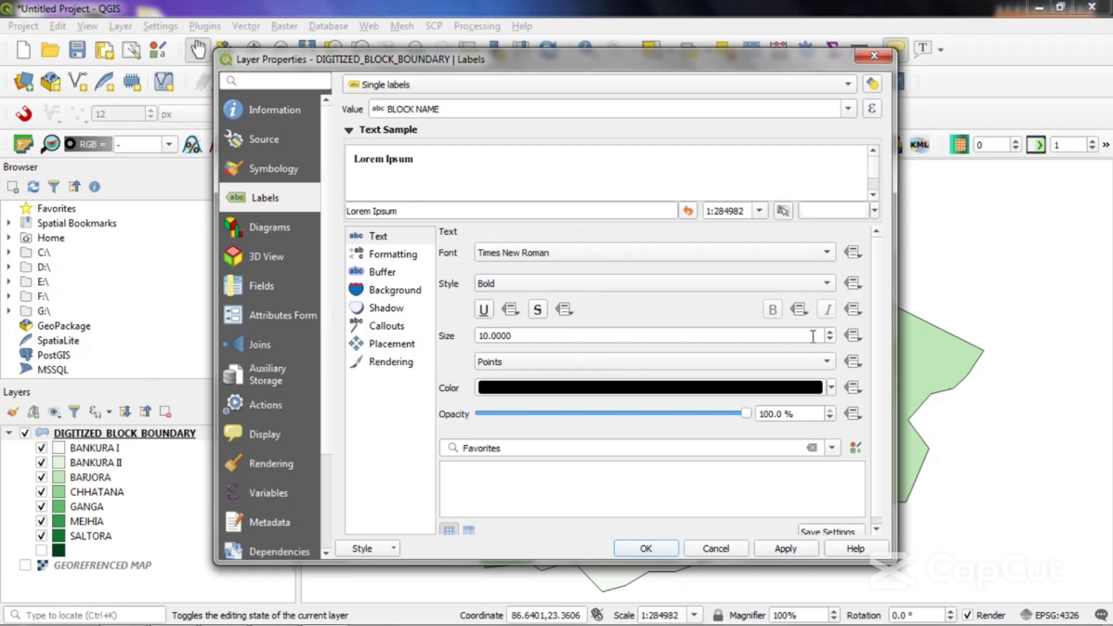
click(511, 345)
mouse_move(626, 391)
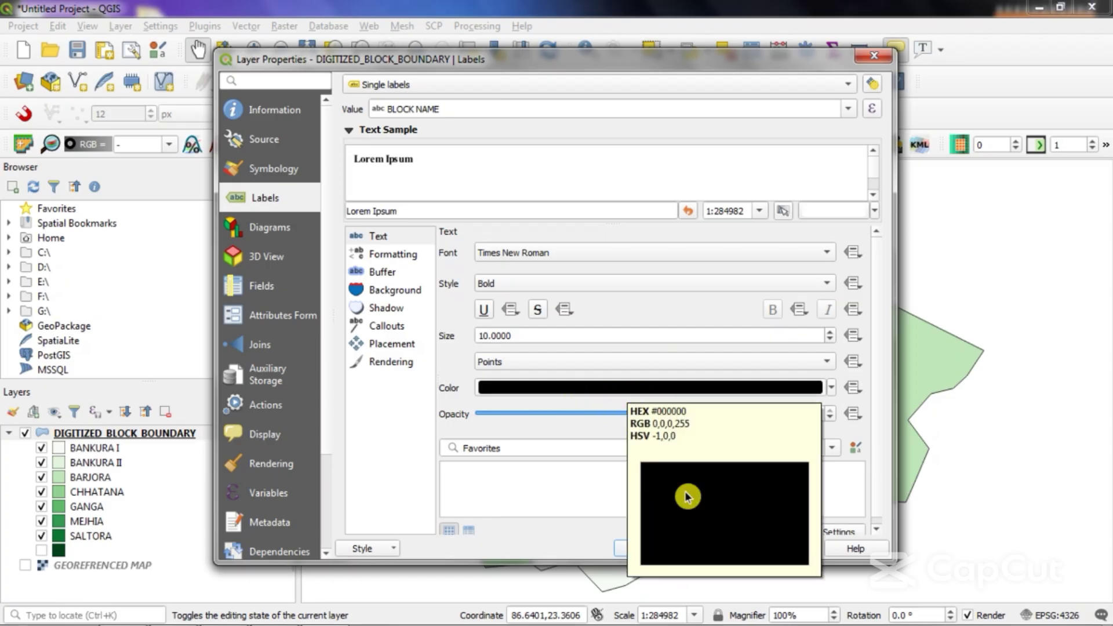
click(787, 549)
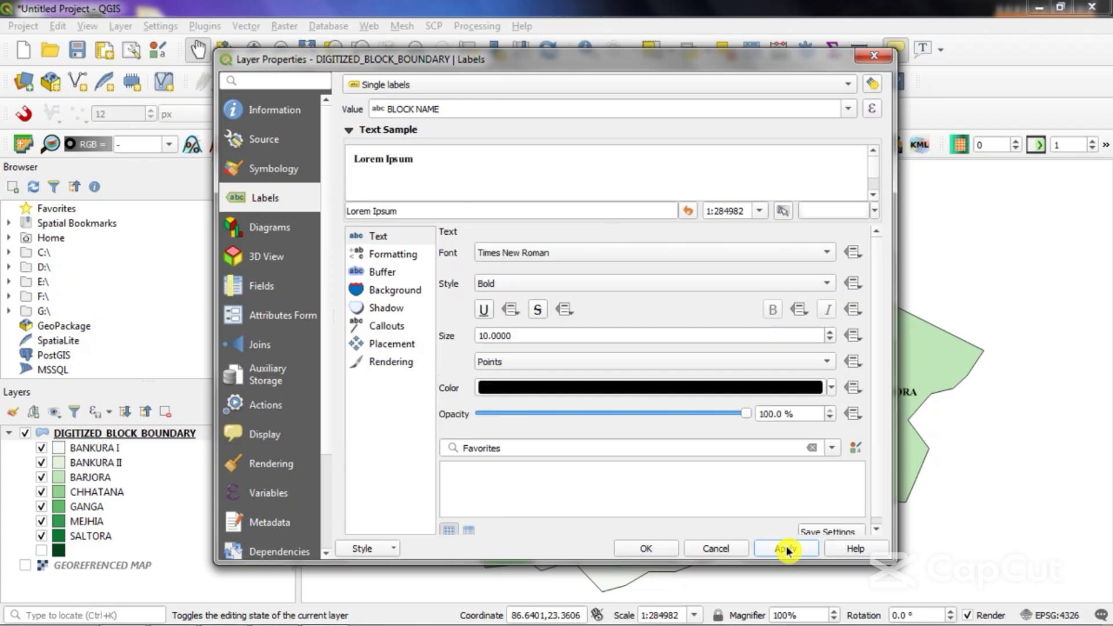
click(645, 549)
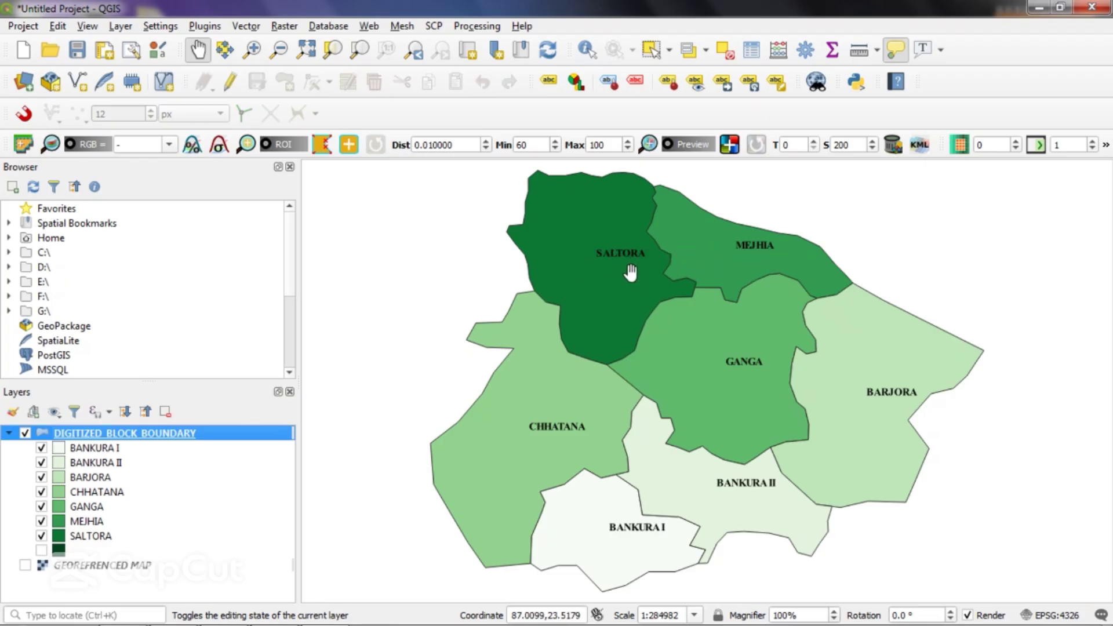
Reopen the label settings of the DIGITIZED_BLOCK_BOUNDARY layer and set the text size to 15 points
click(178, 434)
right_click(163, 432)
click(205, 424)
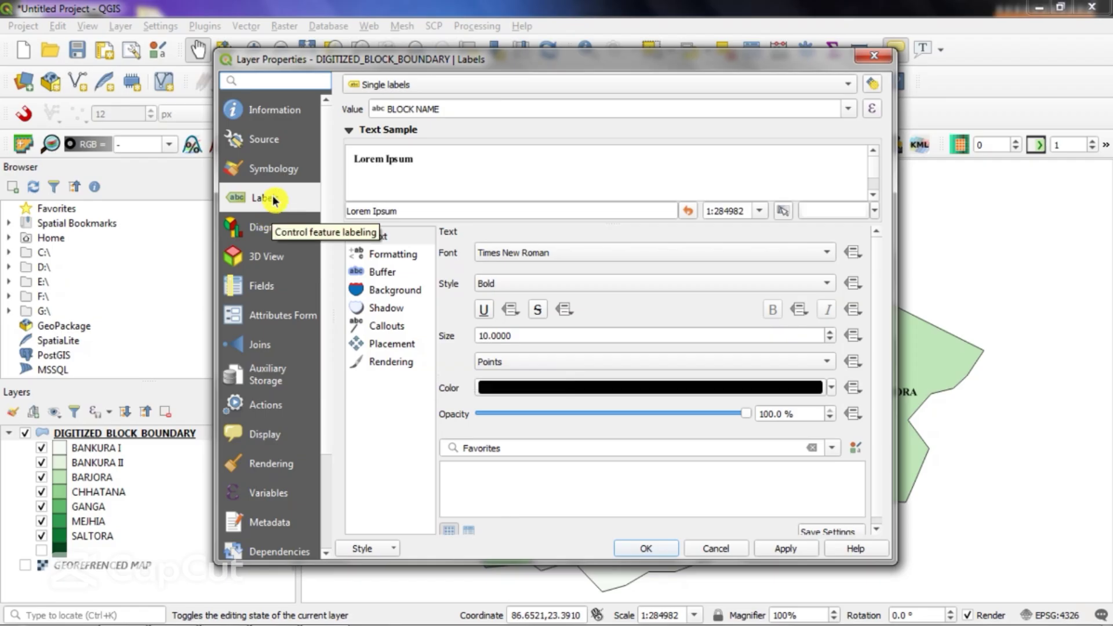
click(289, 207)
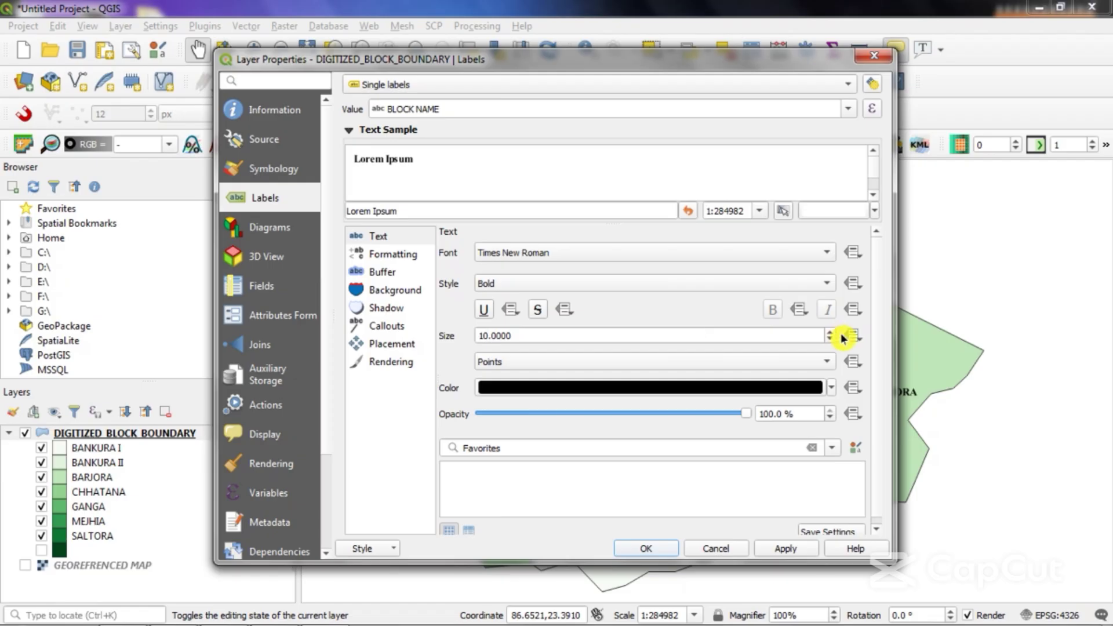
click(833, 332)
click(833, 332)
click(832, 332)
click(832, 333)
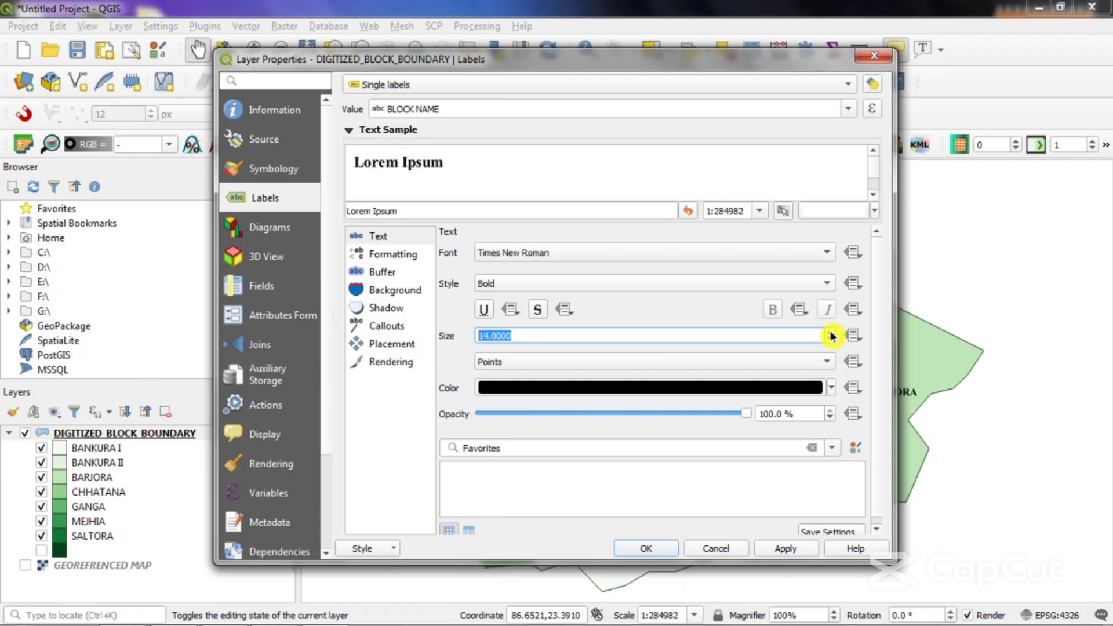
click(832, 332)
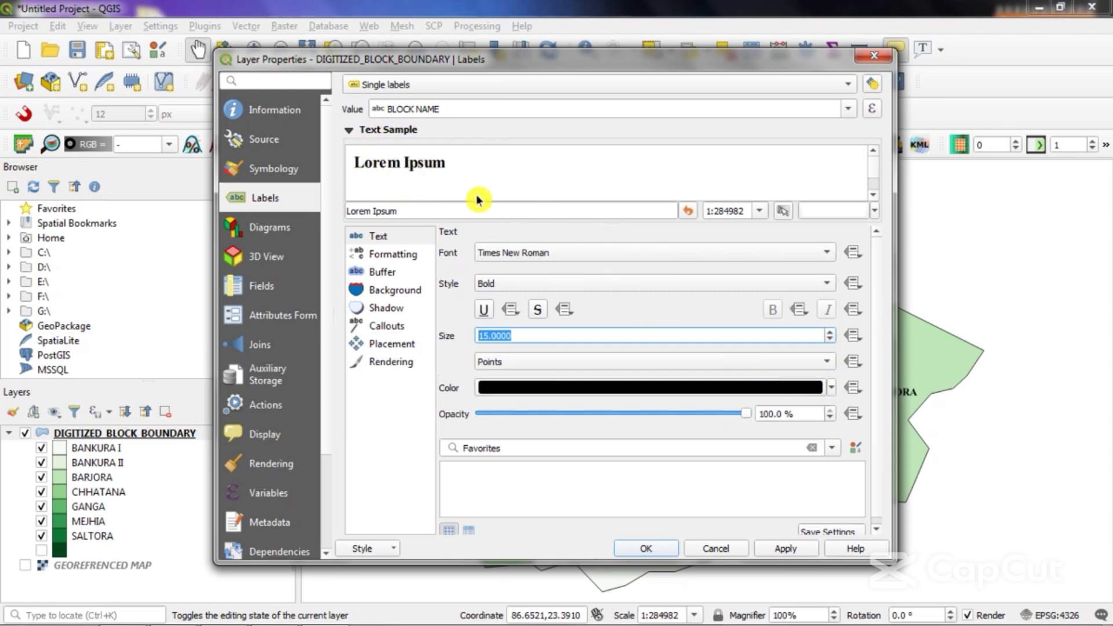
Set the label text color to red #c40000, apply it, and accept the layer properties after checking the labels on the map
click(498, 388)
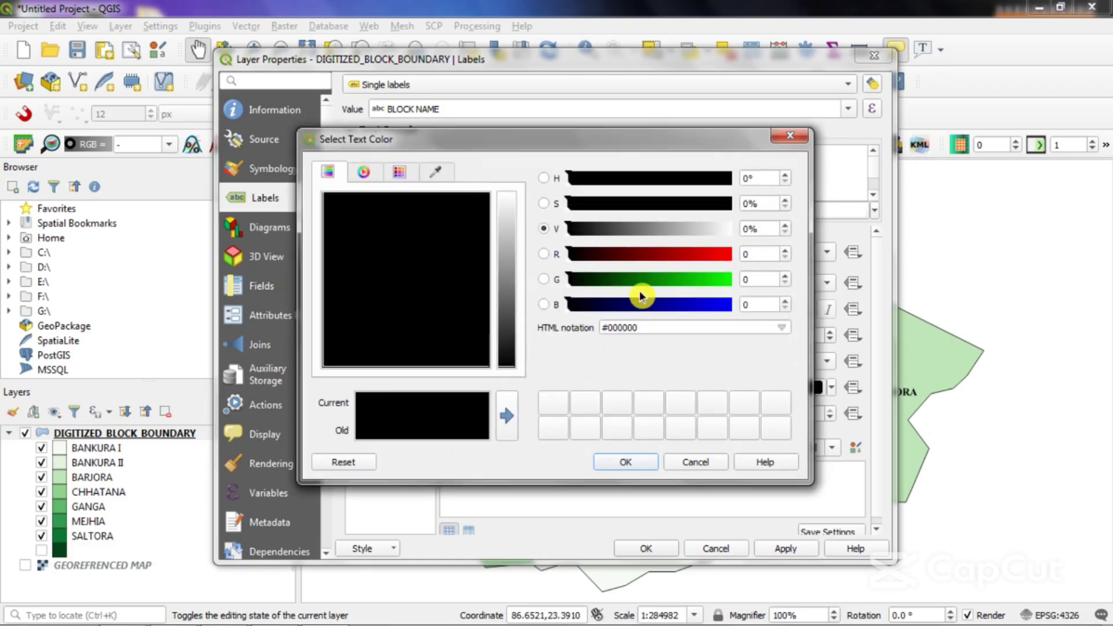
click(661, 255)
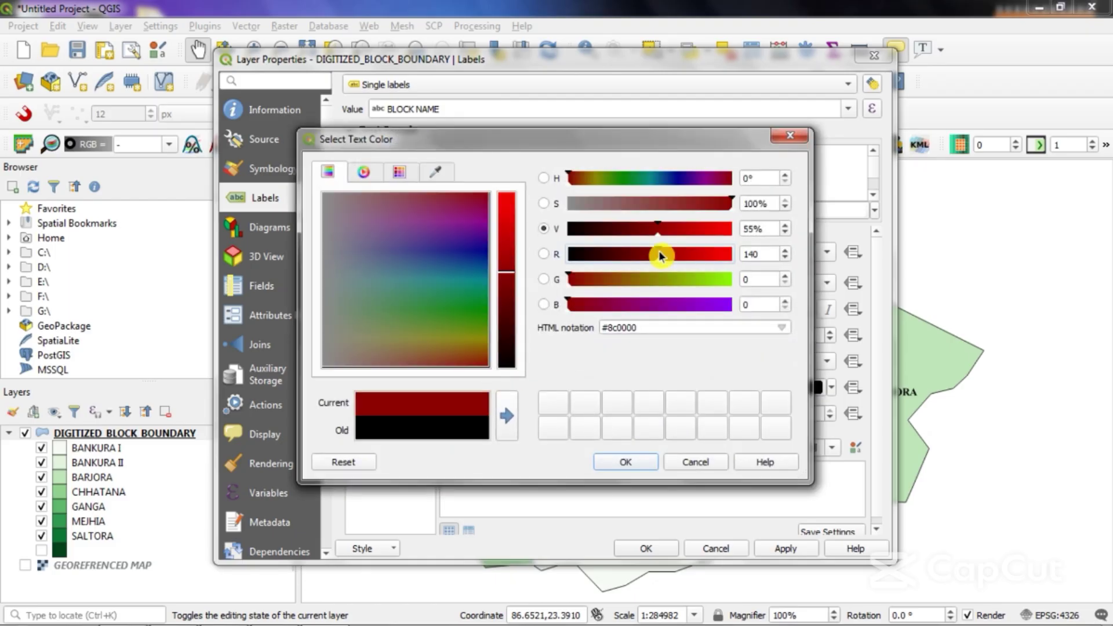
click(509, 231)
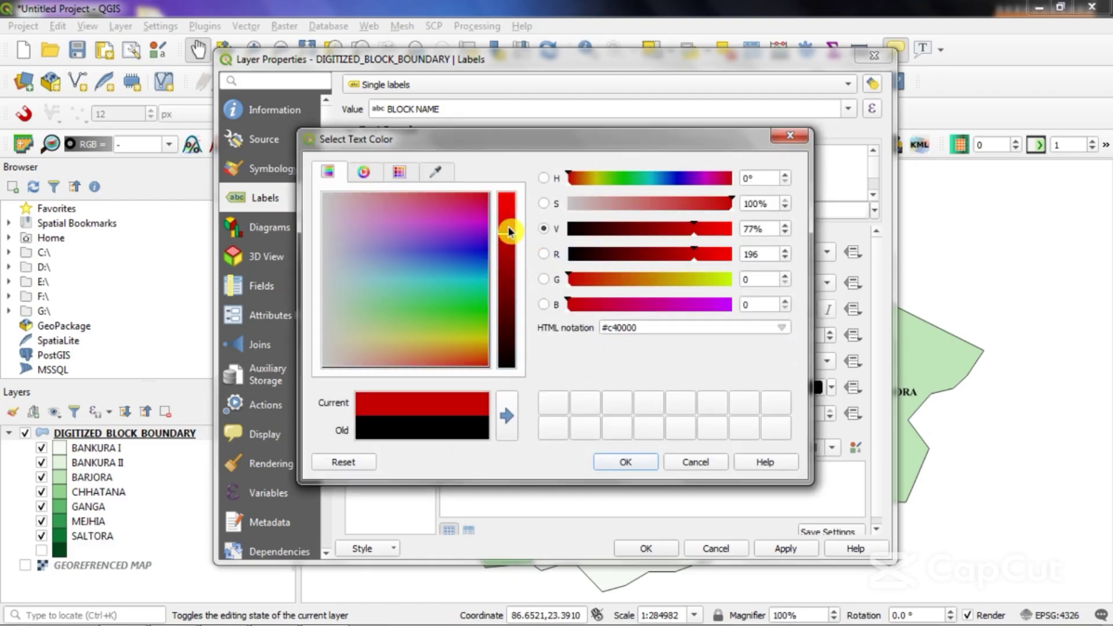
click(644, 462)
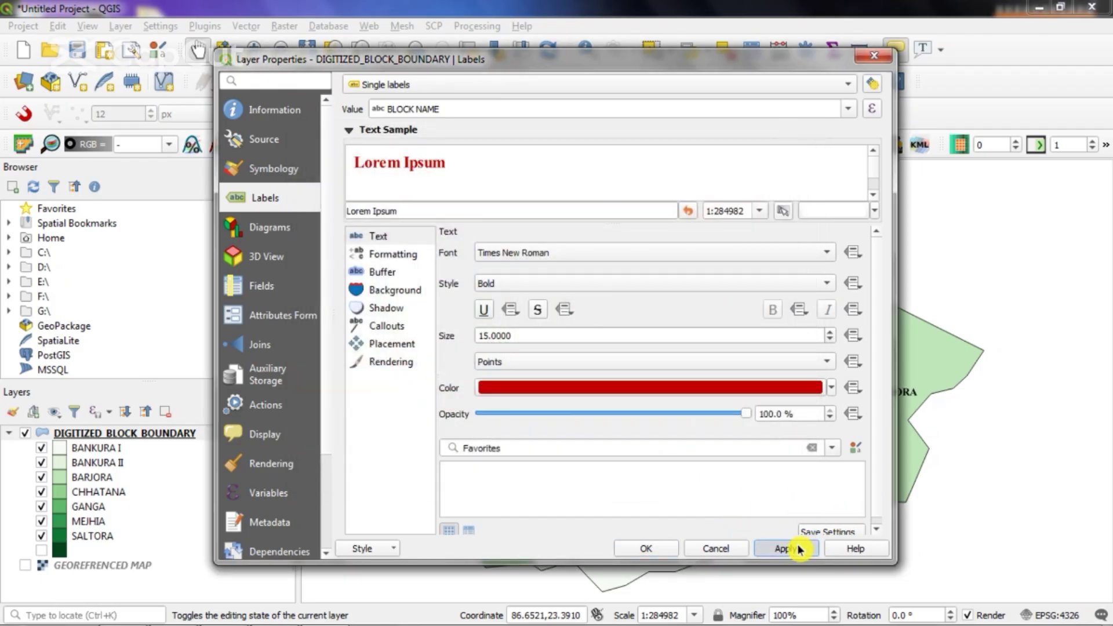
click(764, 548)
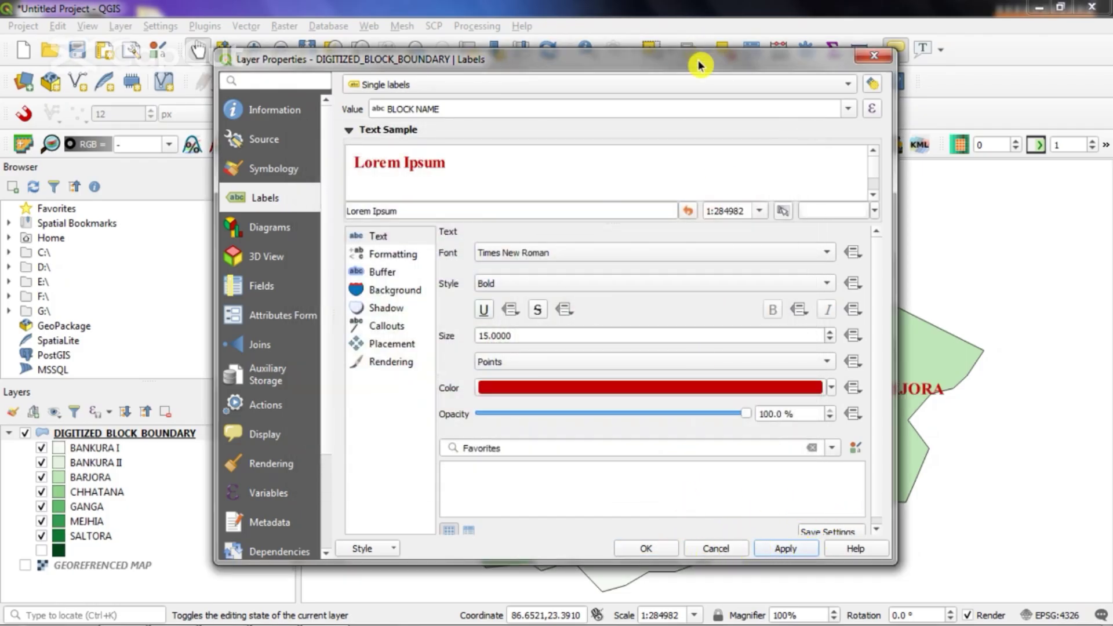
drag(703, 55, 641, 402)
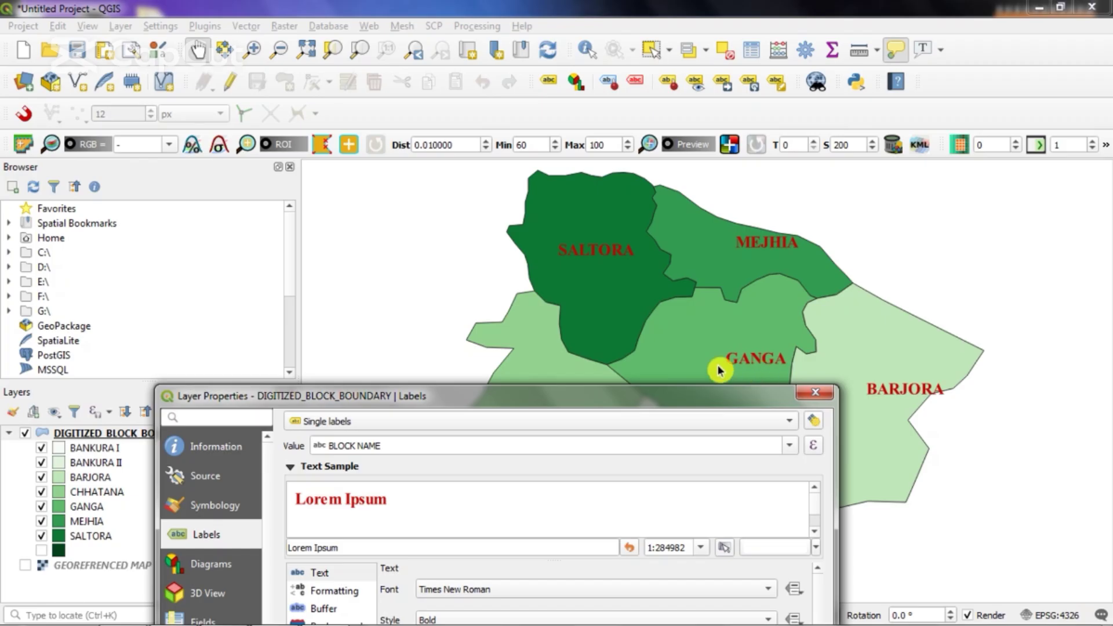
drag(728, 399, 755, 214)
drag(611, 220, 668, 102)
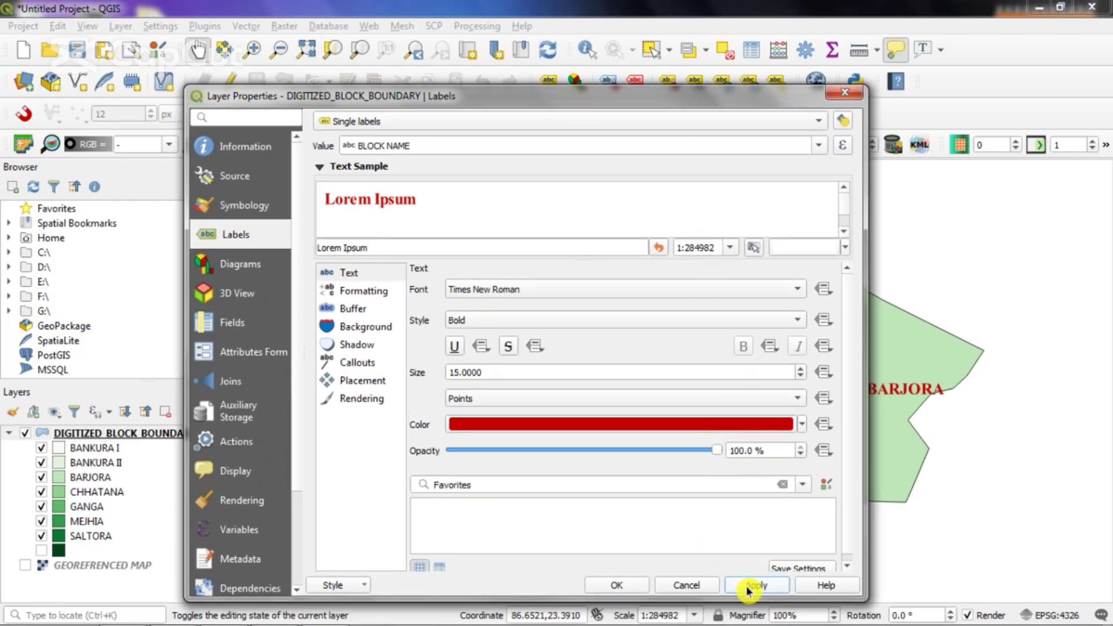
click(617, 585)
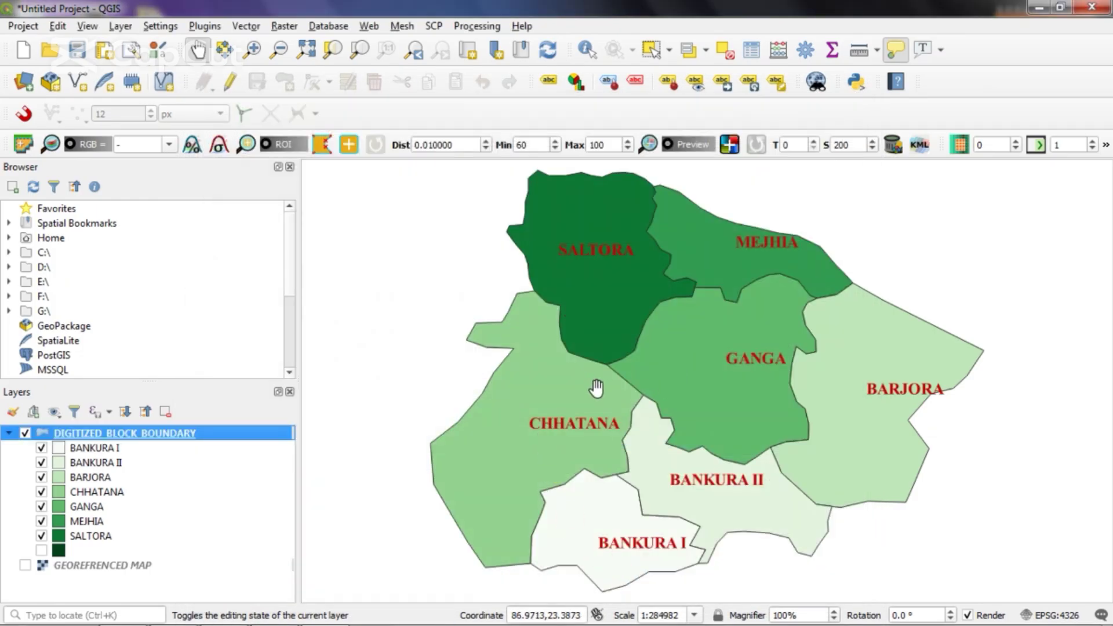